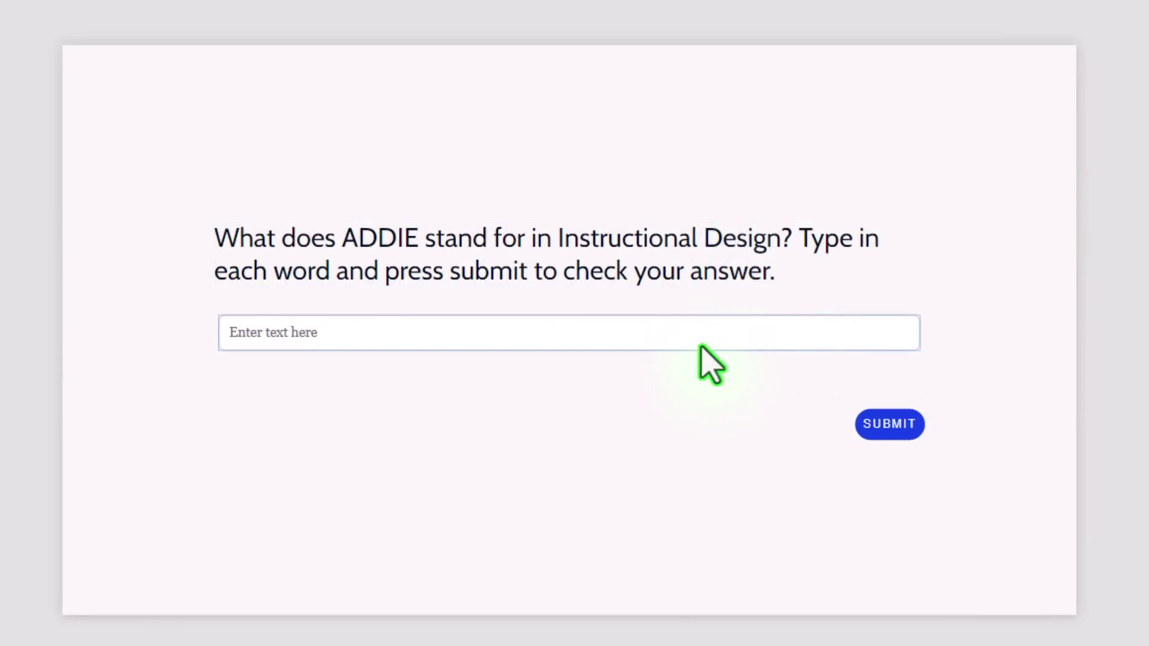
Step: Enter 'analyze design develop implement evaluate' as the accepted answer, with the variations note alongside
{"action": "left_click", "coordinate": [592, 337]}
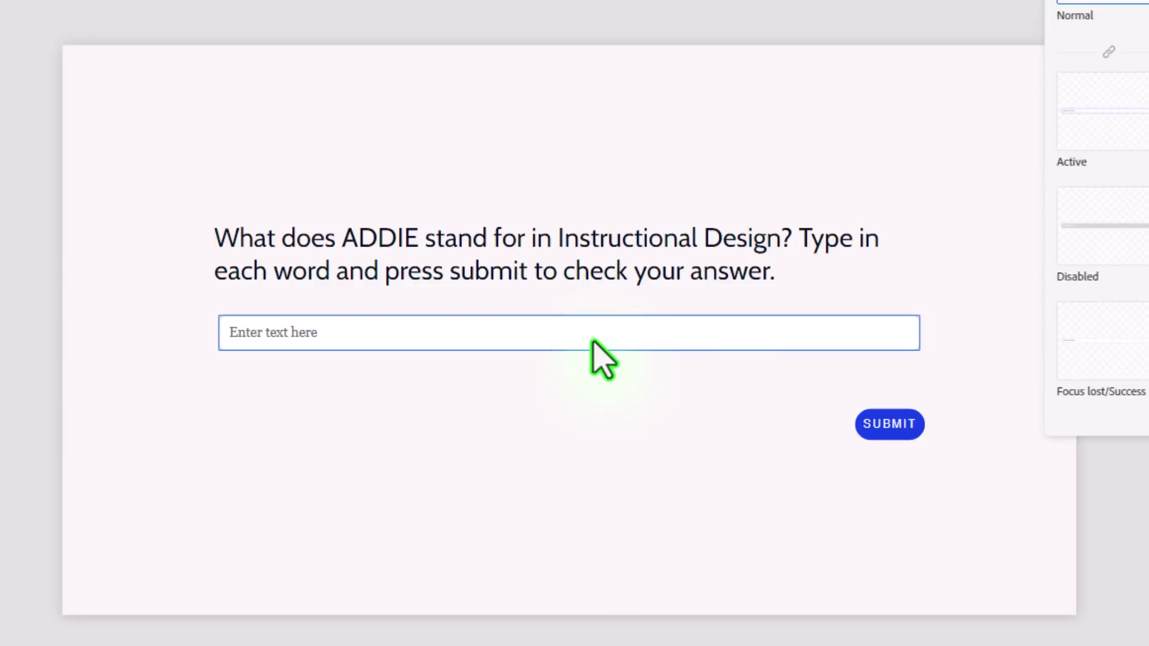
{"action": "left_click", "coordinate": [975, 341]}
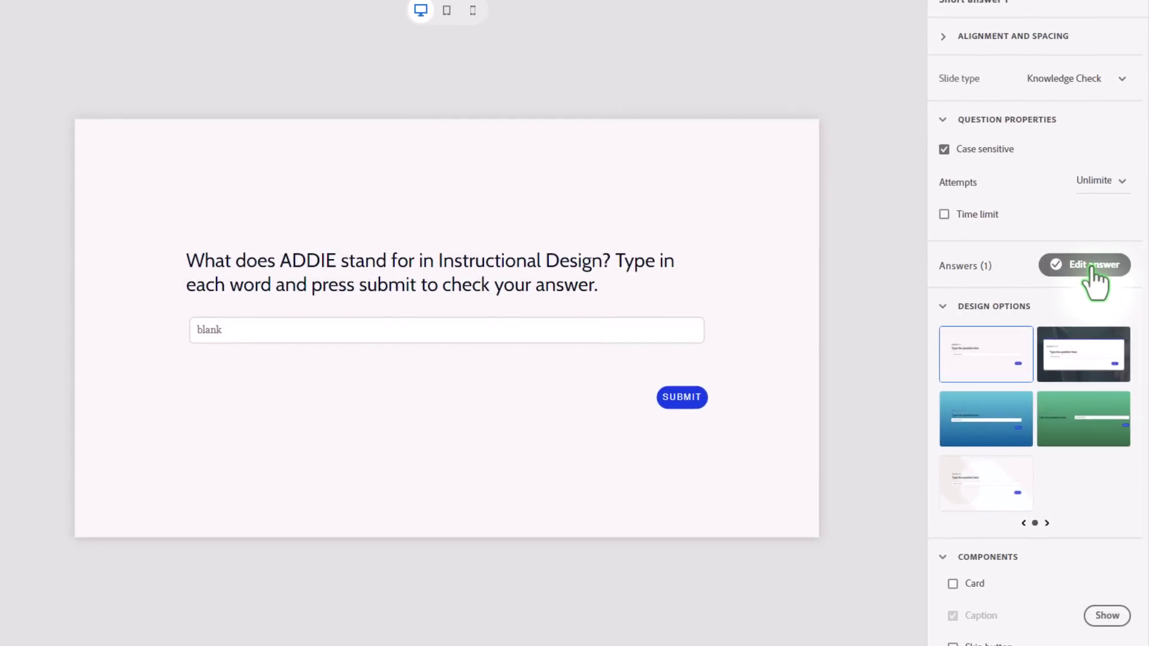
{"action": "left_click", "coordinate": [1094, 269]}
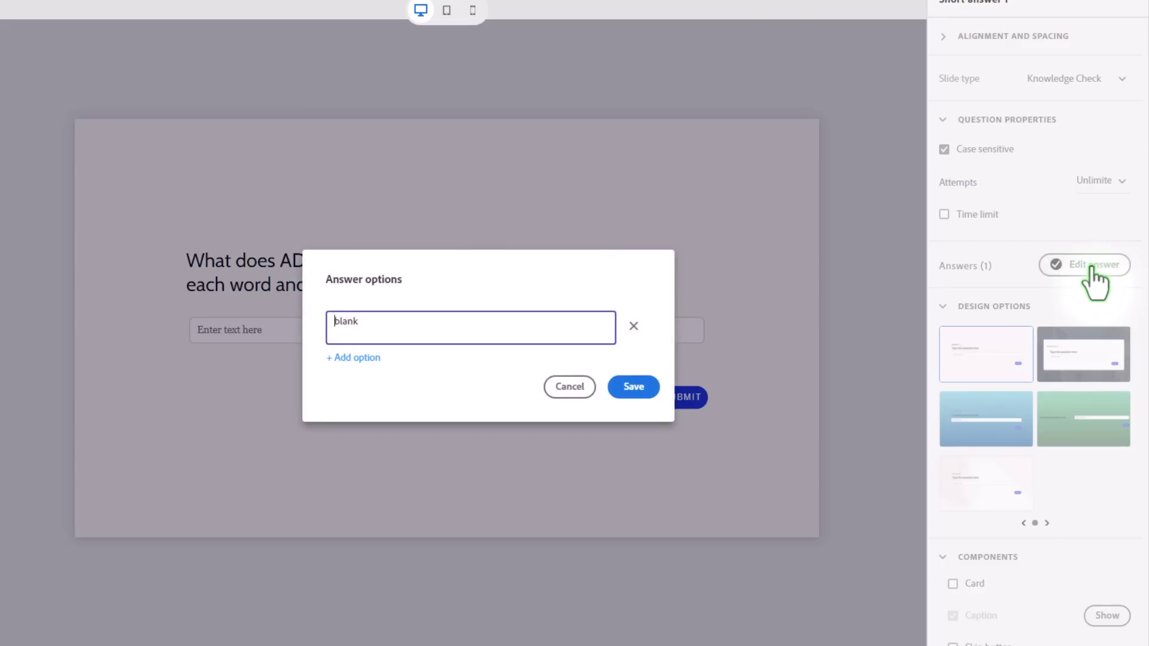
{"action": "type", "text": "ana"}
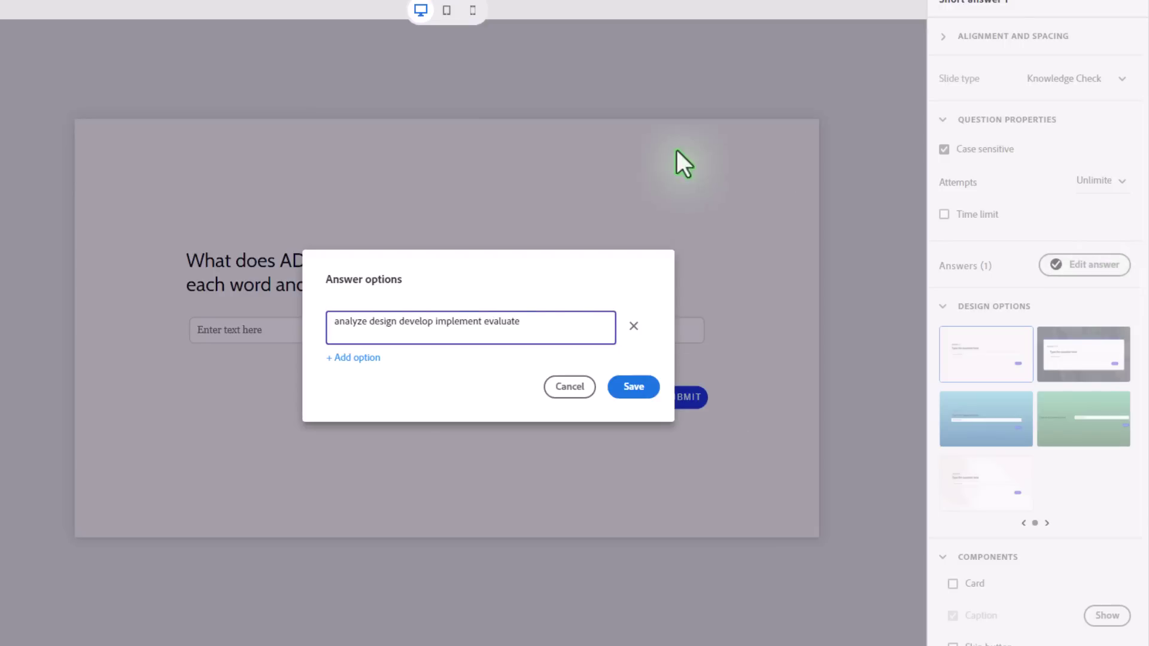
{"action": "left_click_drag", "start_coordinate": [0, 180], "coordinate": [303, 64]}
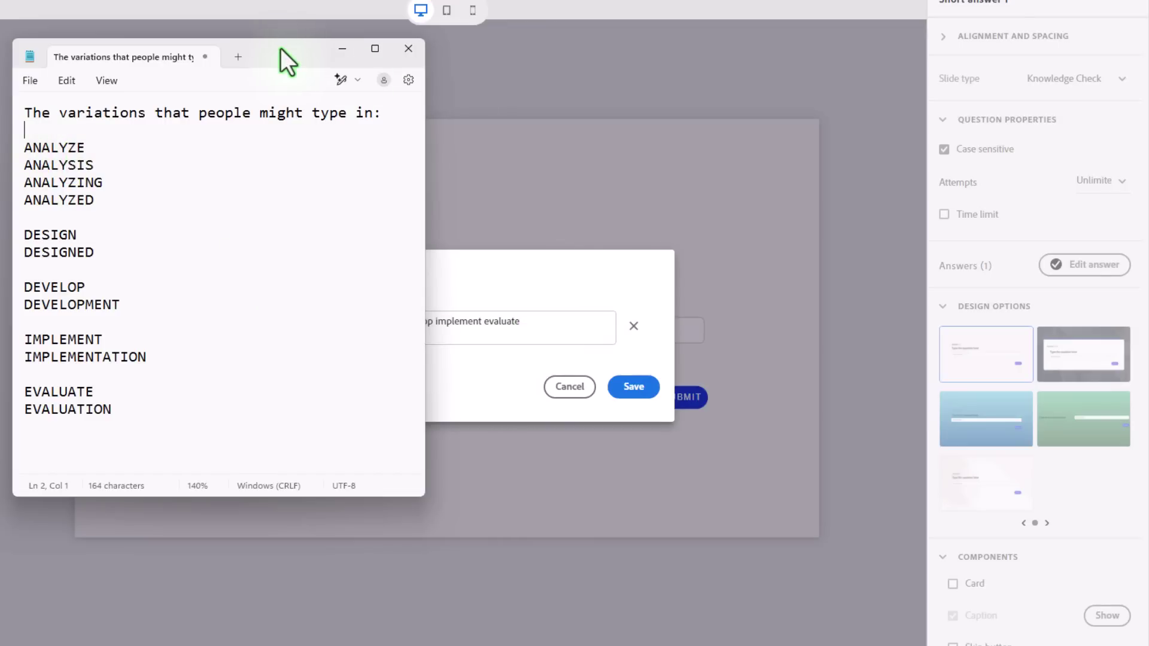
Step: Move the answer-variations note off-screen to reveal the full accepted answer
{"action": "left_click_drag", "start_coordinate": [282, 48], "coordinate": [0, 66]}
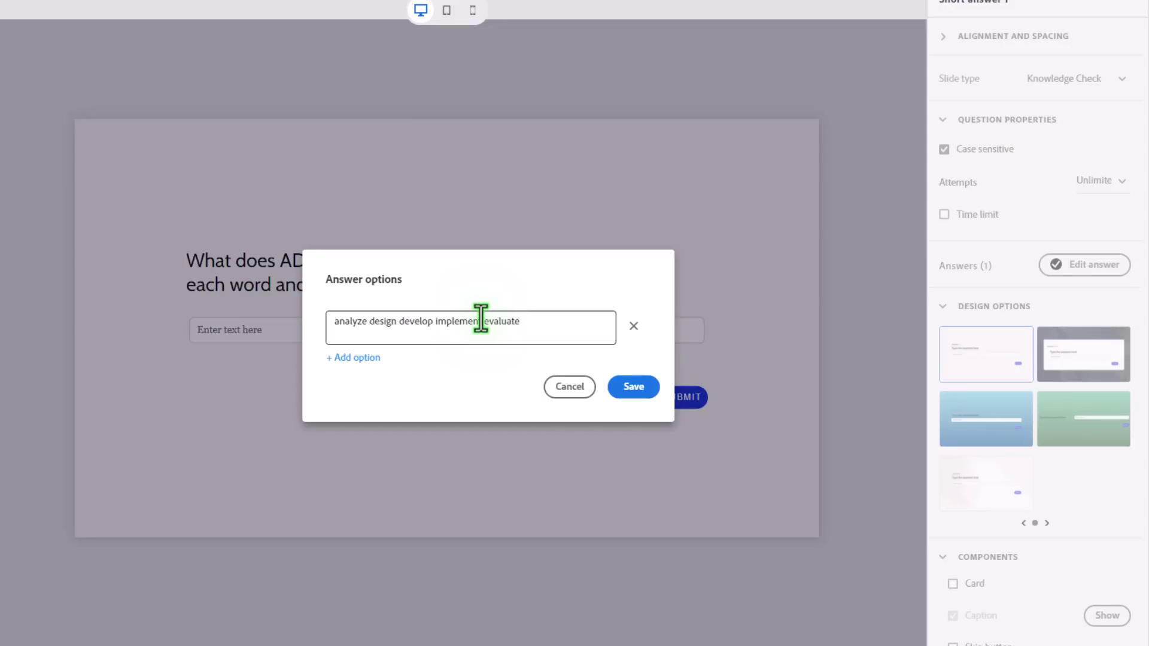
Step: Cancel the answer edit and select the feedback text on slide 01 Blank 1
{"action": "left_click", "coordinate": [569, 386]}
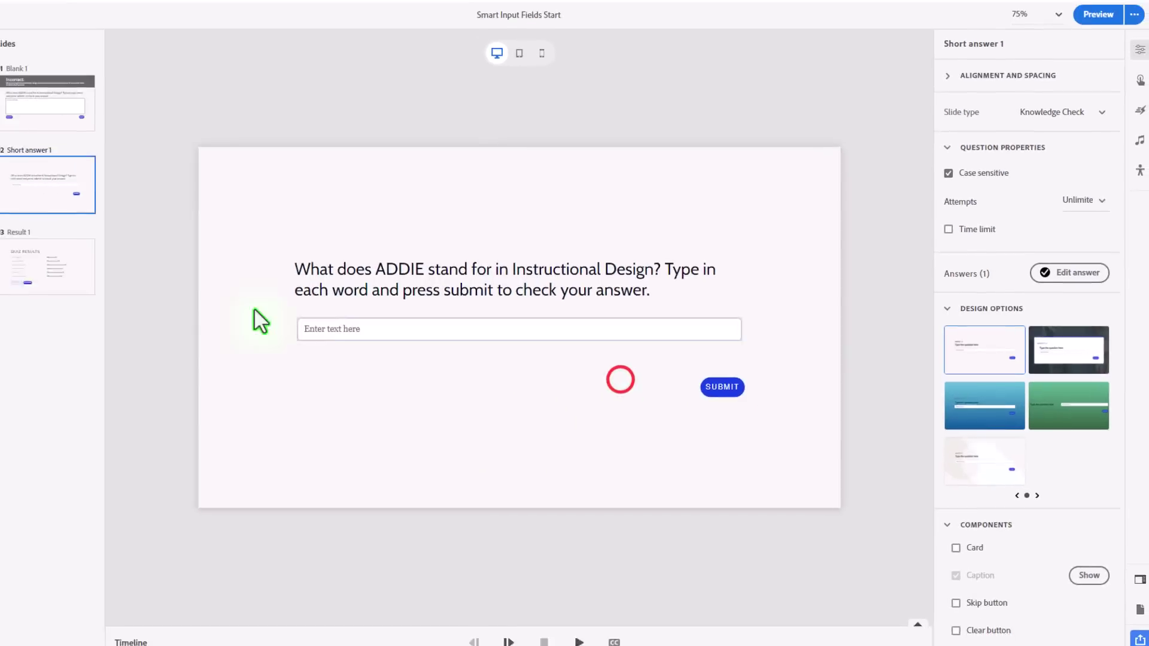
{"action": "left_click", "coordinate": [57, 112]}
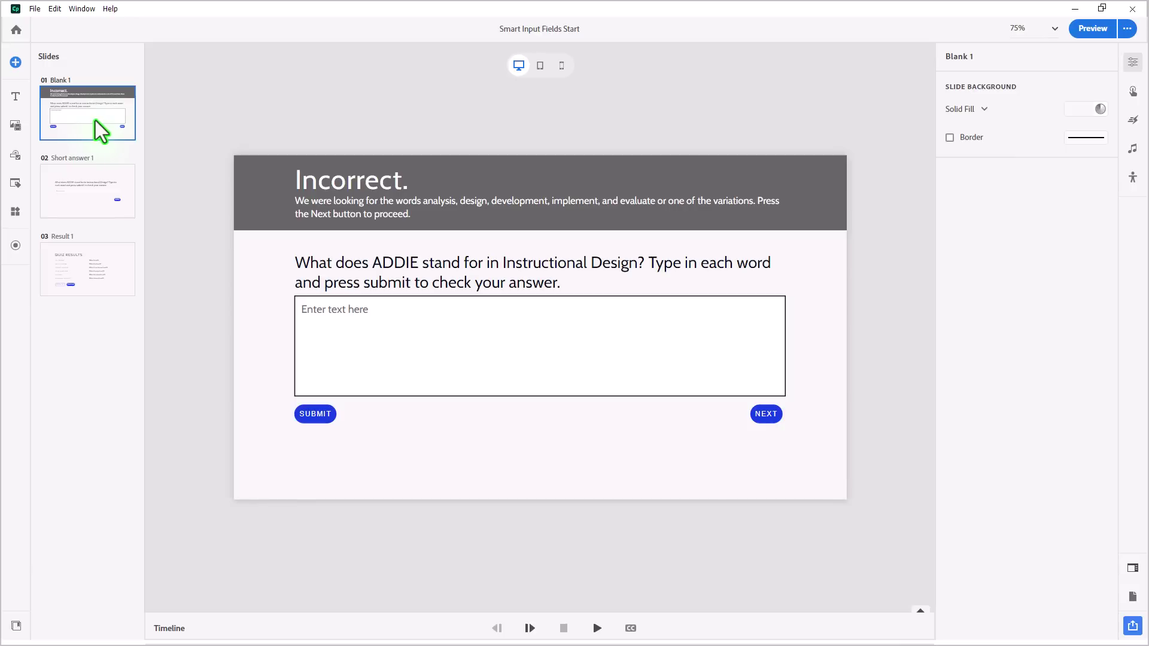
{"action": "left_click", "coordinate": [266, 180]}
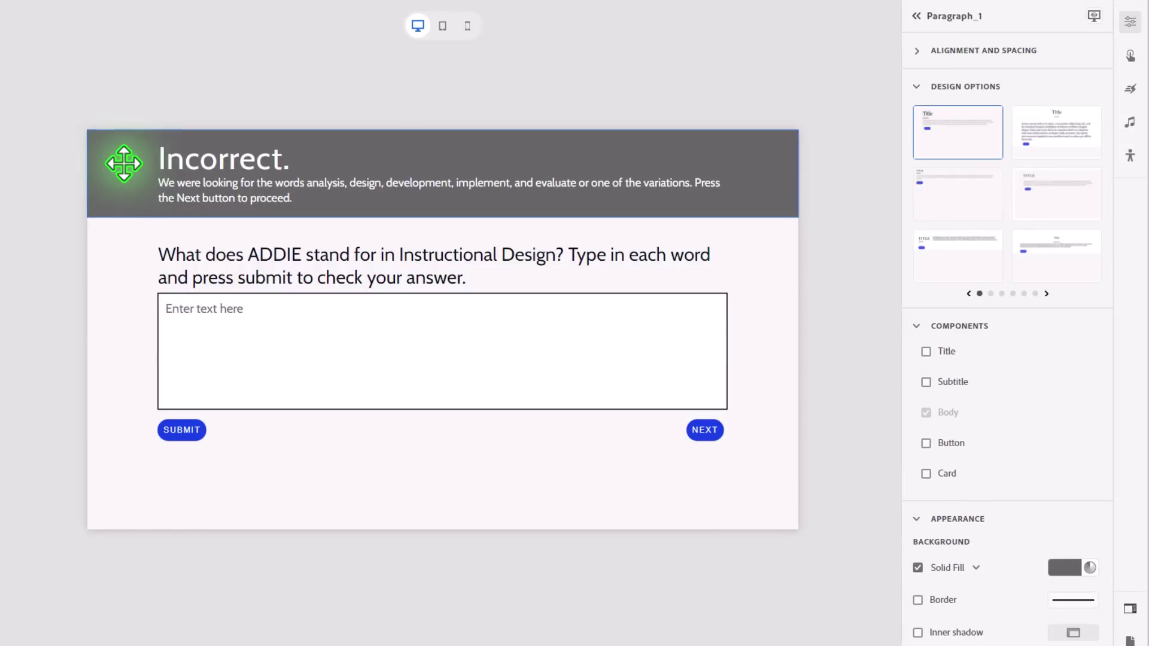
{"action": "mouse_move", "coordinate": [955, 413]}
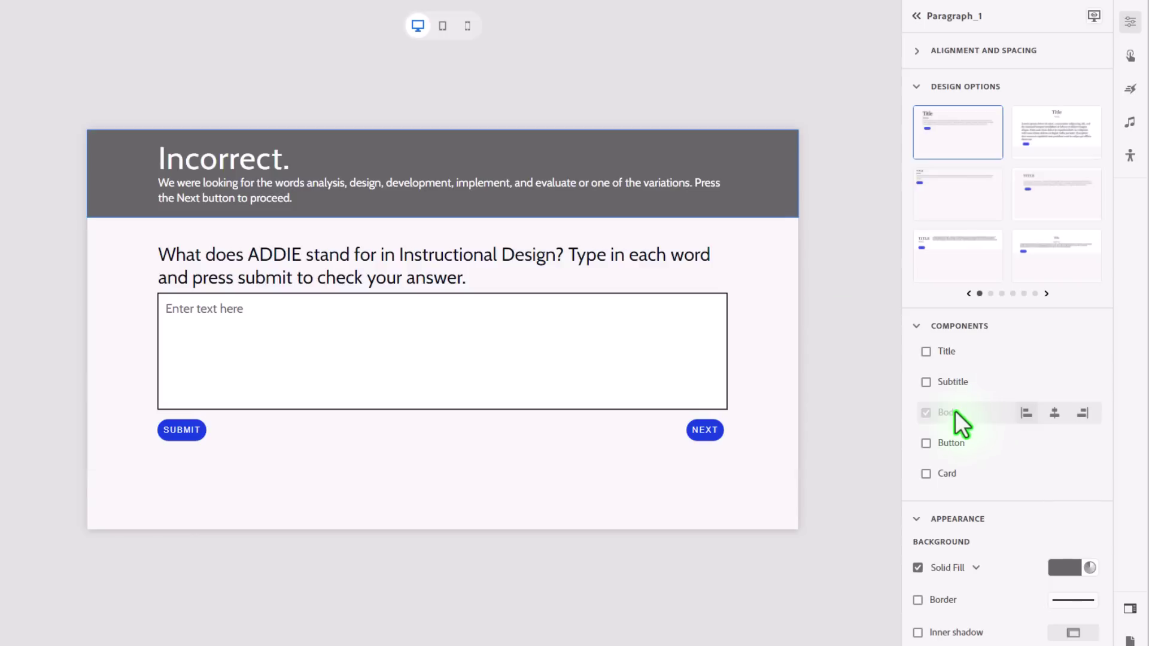
{"action": "left_click", "coordinate": [656, 184]}
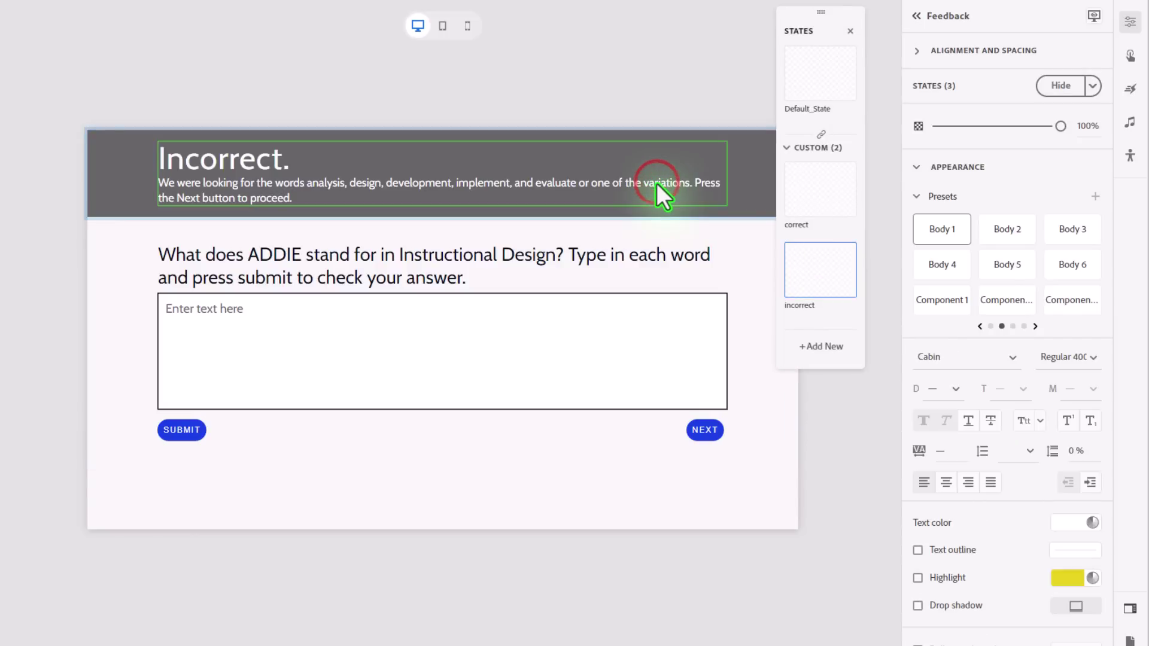
Step: Inspect the feedback text's Default_State, correct and incorrect states, ending on the default
{"action": "left_click", "coordinate": [832, 78]}
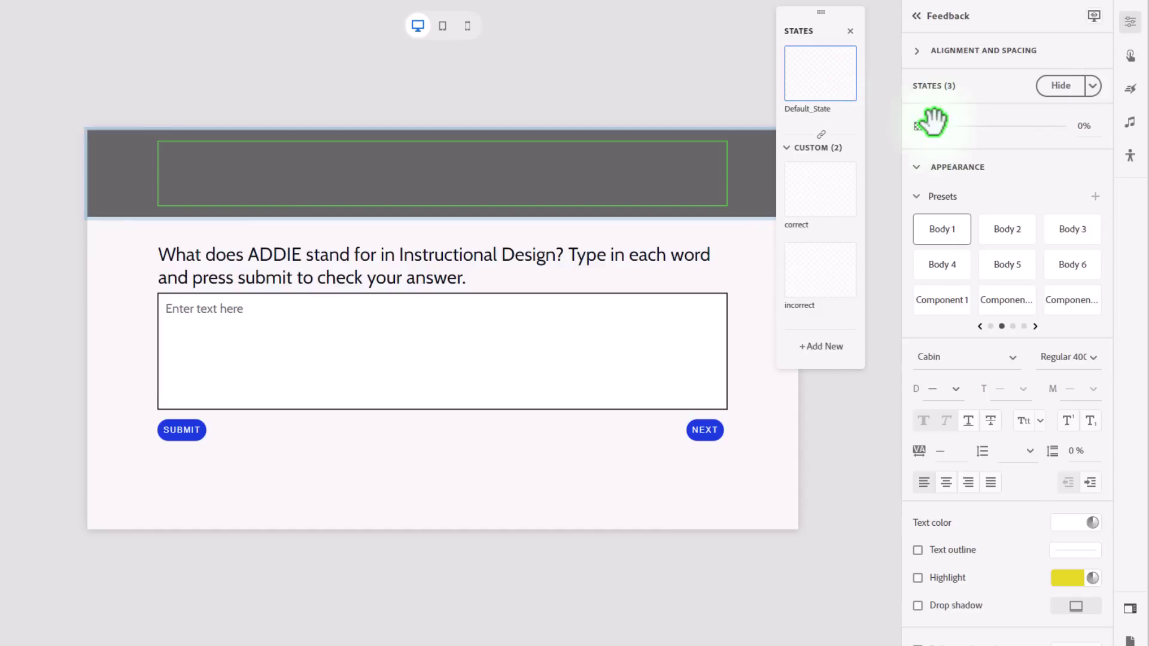
{"action": "mouse_move", "coordinate": [938, 126]}
{"action": "left_mouse_down"}
{"action": "mouse_move", "coordinate": [1005, 129]}
{"action": "mouse_move", "coordinate": [938, 127]}
{"action": "left_mouse_up"}
{"action": "left_click", "coordinate": [820, 192]}
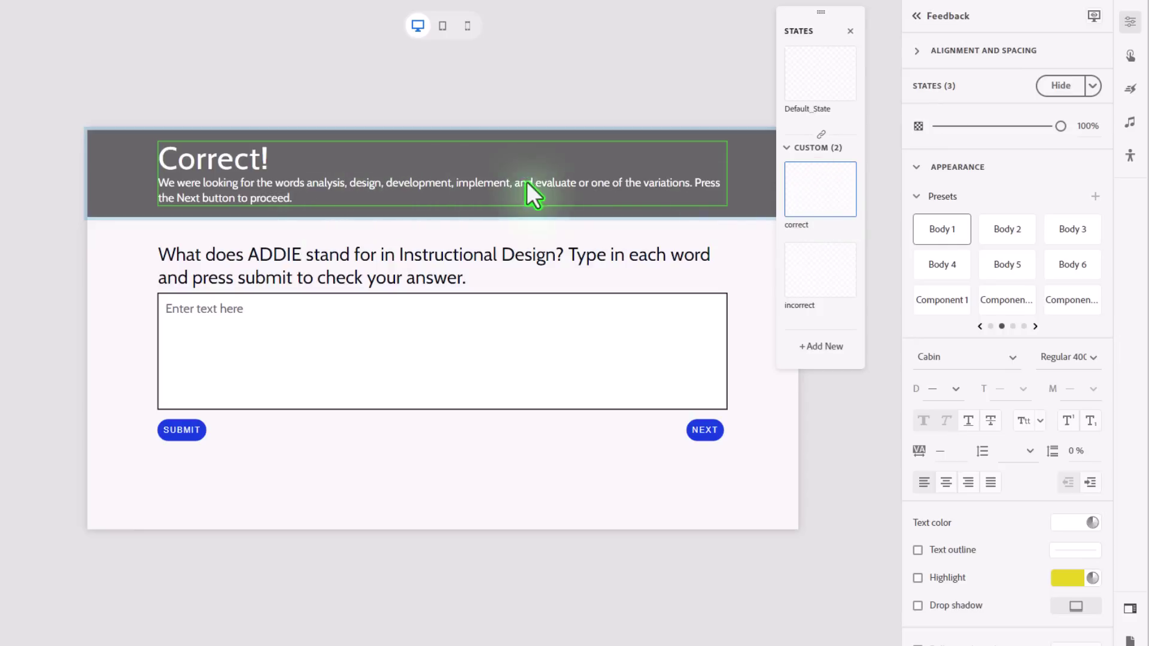
{"action": "left_click", "coordinate": [824, 271]}
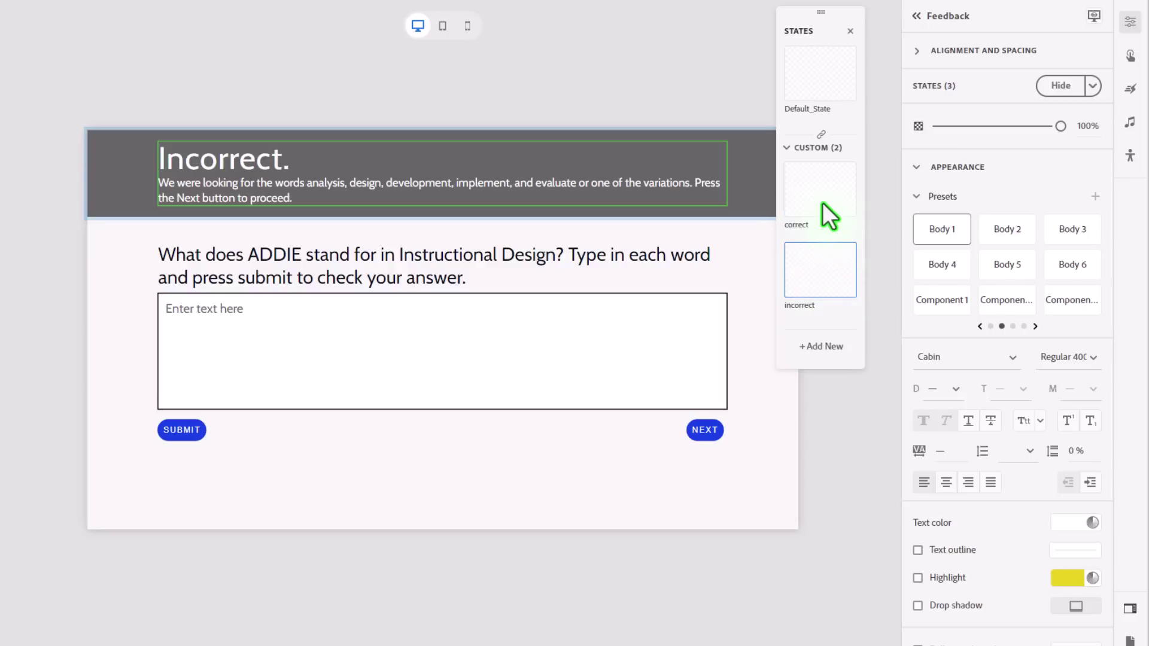
{"action": "left_click", "coordinate": [817, 64]}
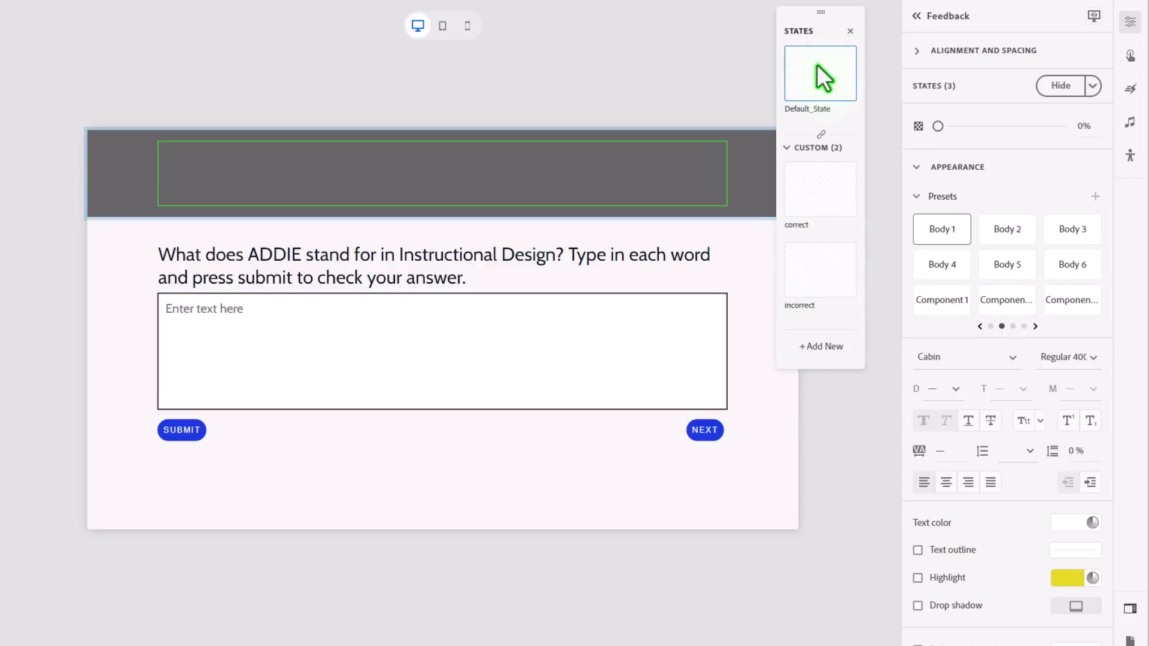
{"action": "left_click", "coordinate": [124, 300]}
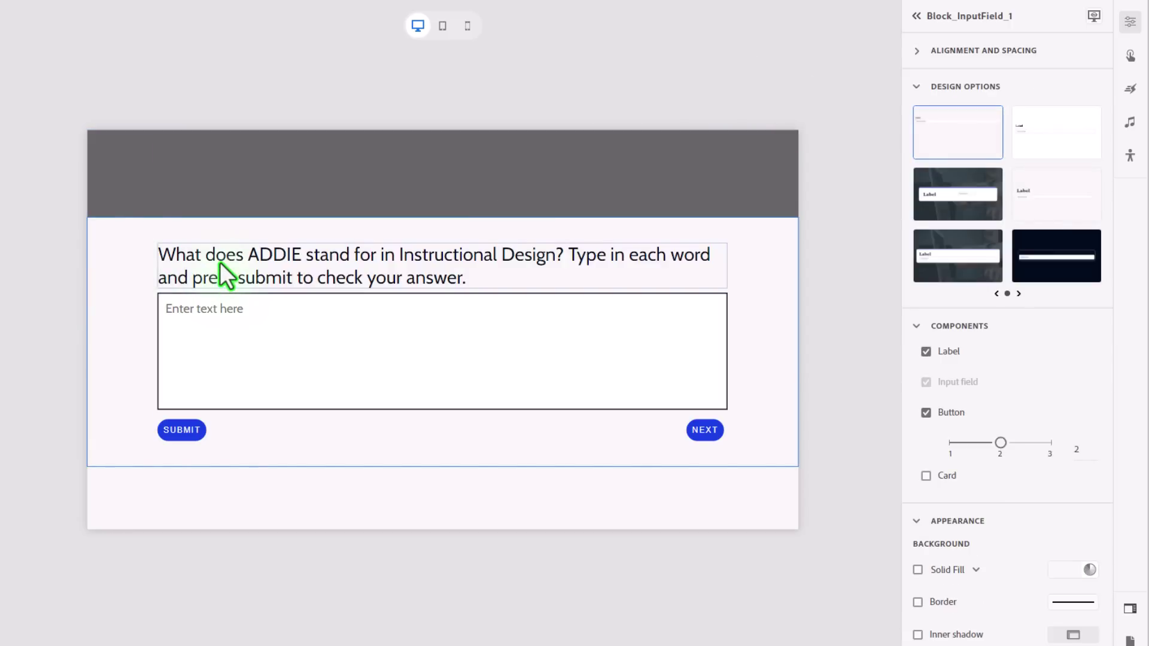
{"action": "left_click", "coordinate": [311, 346]}
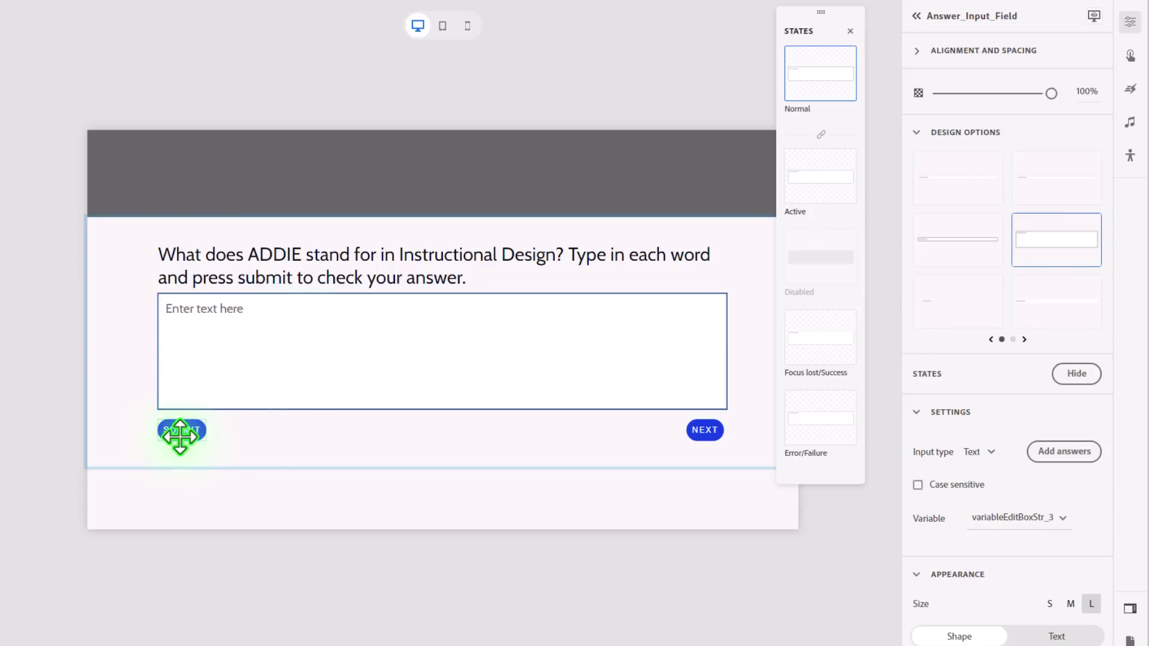
{"action": "left_click", "coordinate": [104, 416]}
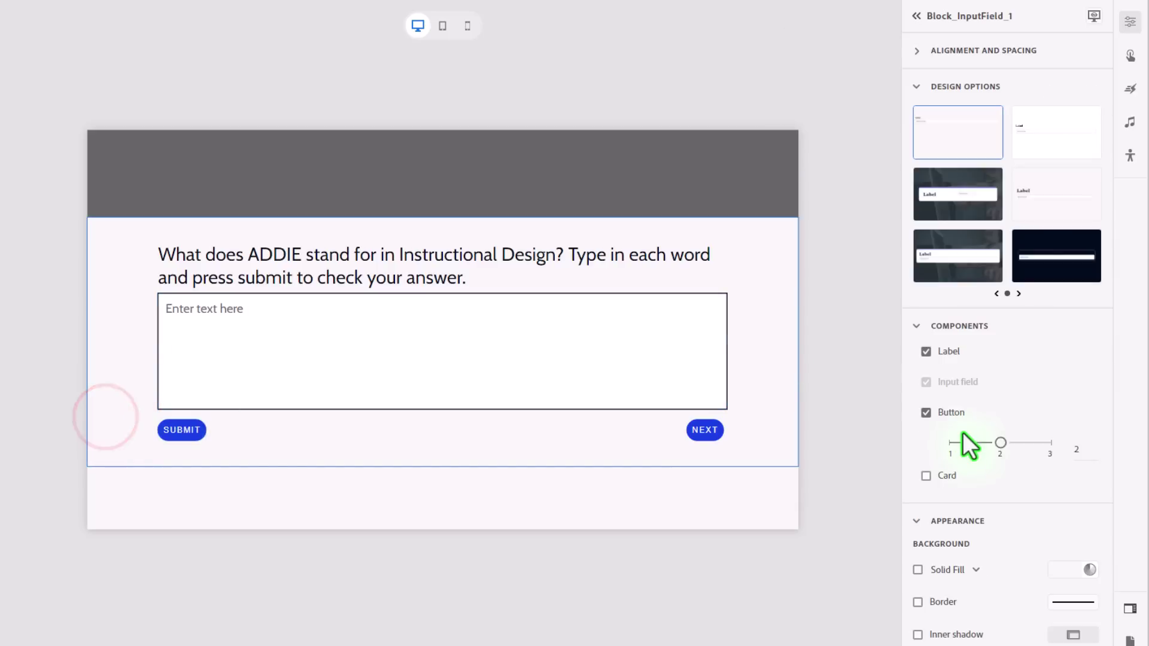
{"action": "mouse_move", "coordinate": [1058, 421]}
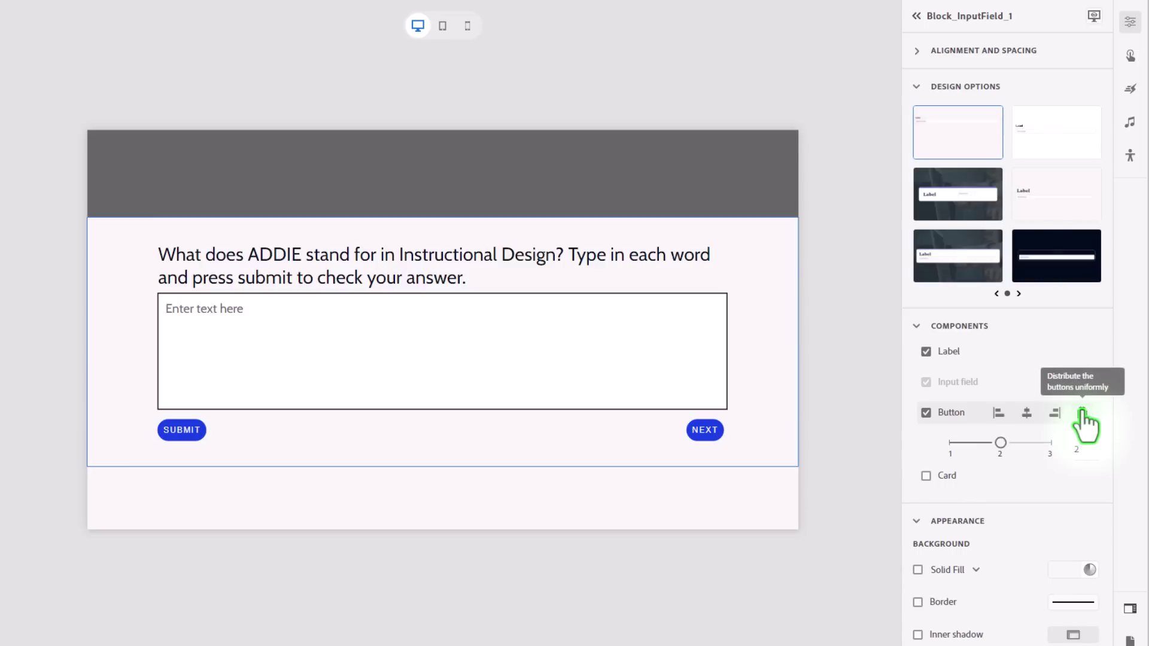
{"action": "left_click", "coordinate": [701, 430]}
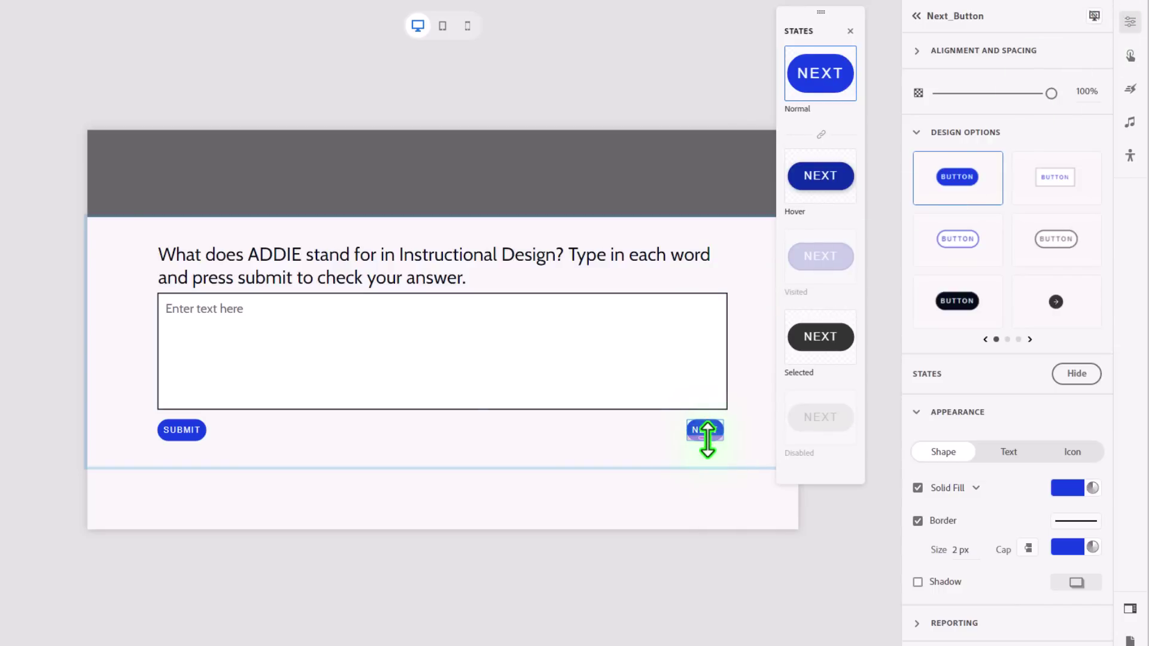
Step: Show the SUBMIT button's interactions, with Click/Tap as its trigger
{"action": "left_click", "coordinate": [184, 431]}
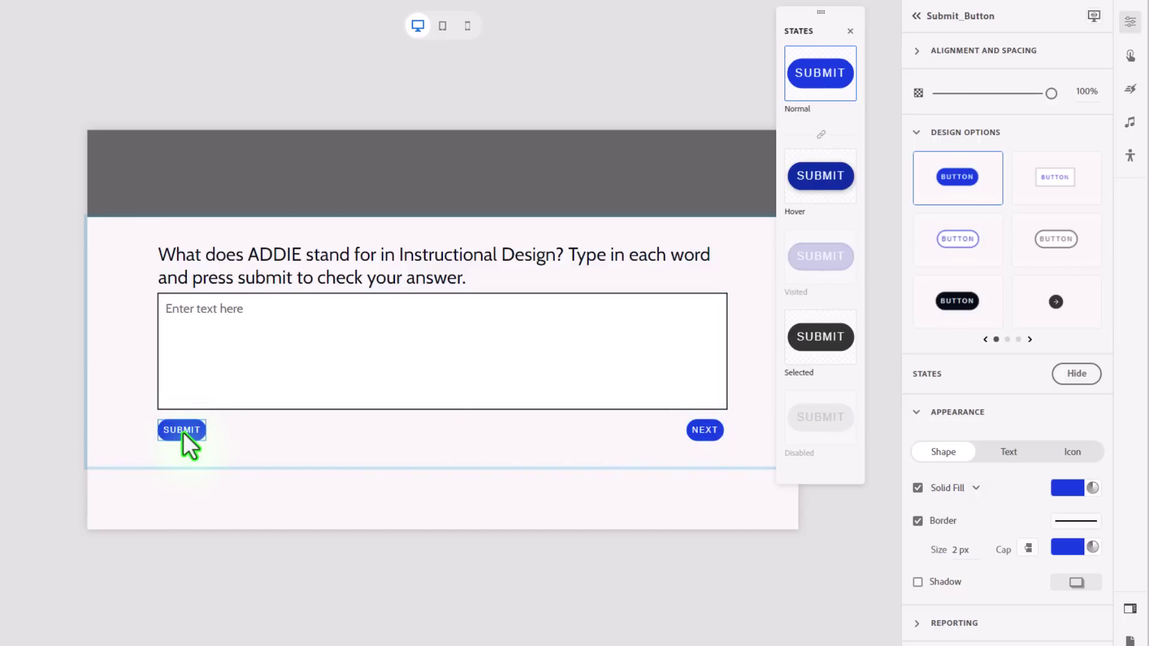
{"action": "left_click", "coordinate": [1130, 57]}
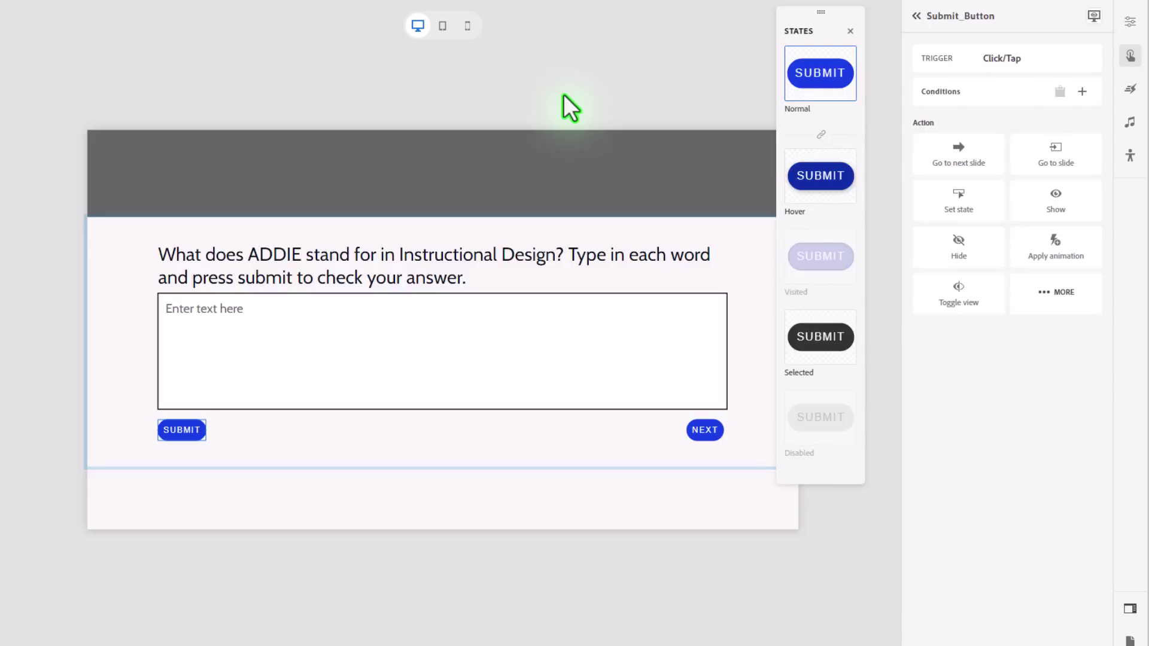
{"action": "left_click_drag", "start_coordinate": [0, 77], "coordinate": [270, 77]}
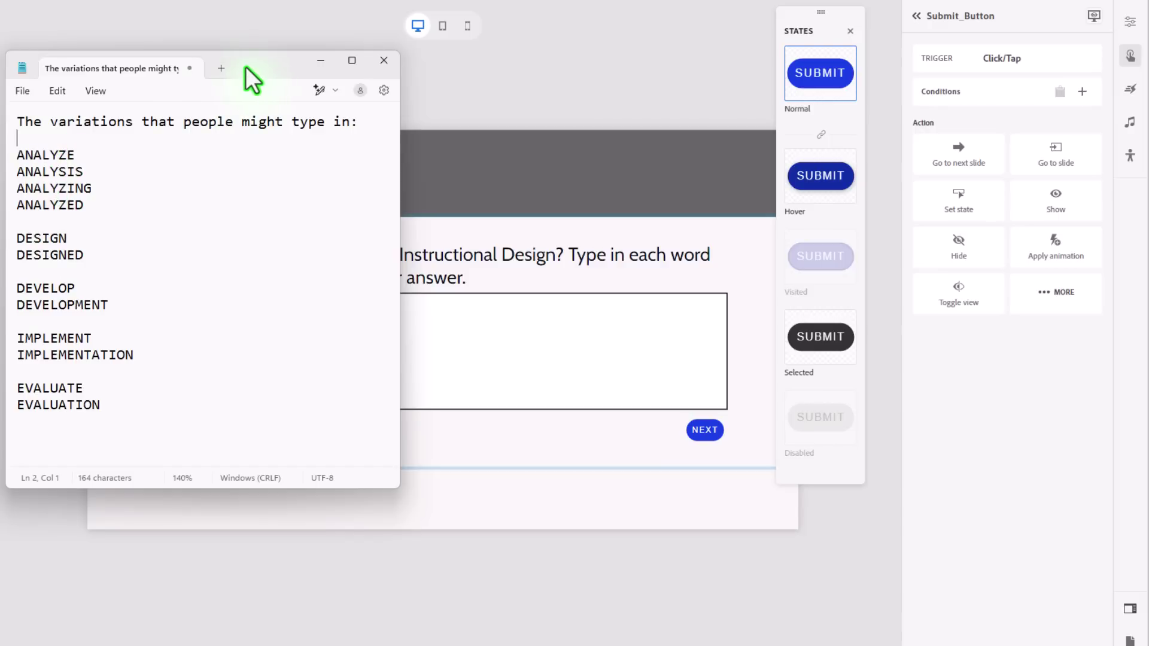
{"action": "left_click_drag", "start_coordinate": [245, 67], "coordinate": [254, 96]}
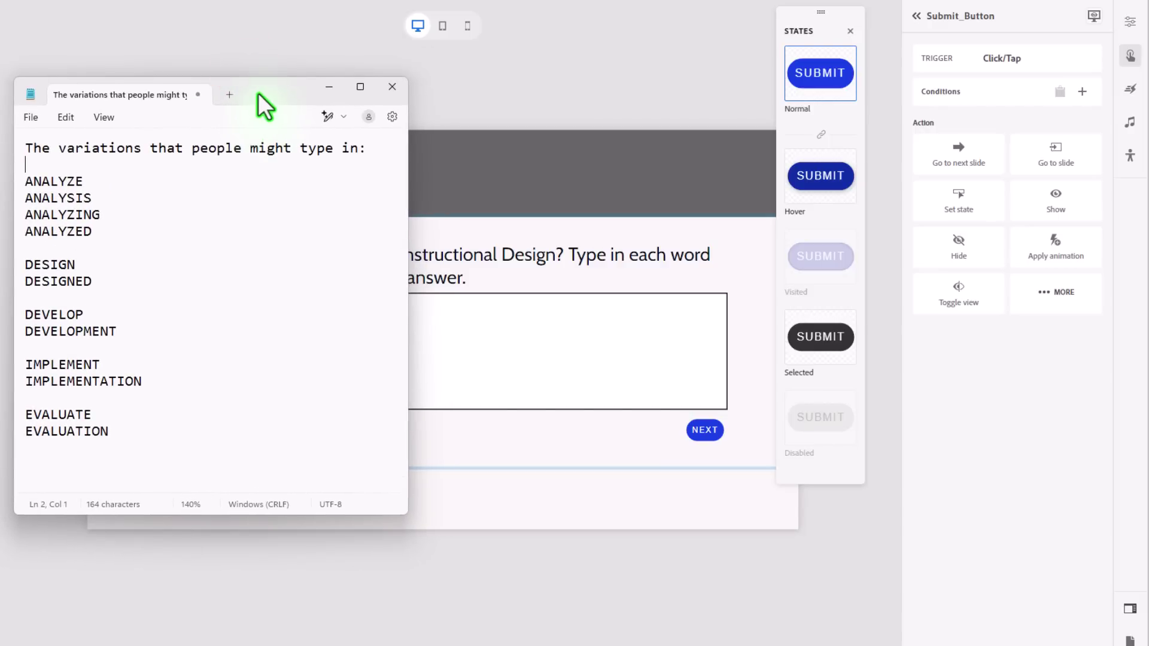
{"action": "left_click", "coordinate": [257, 93]}
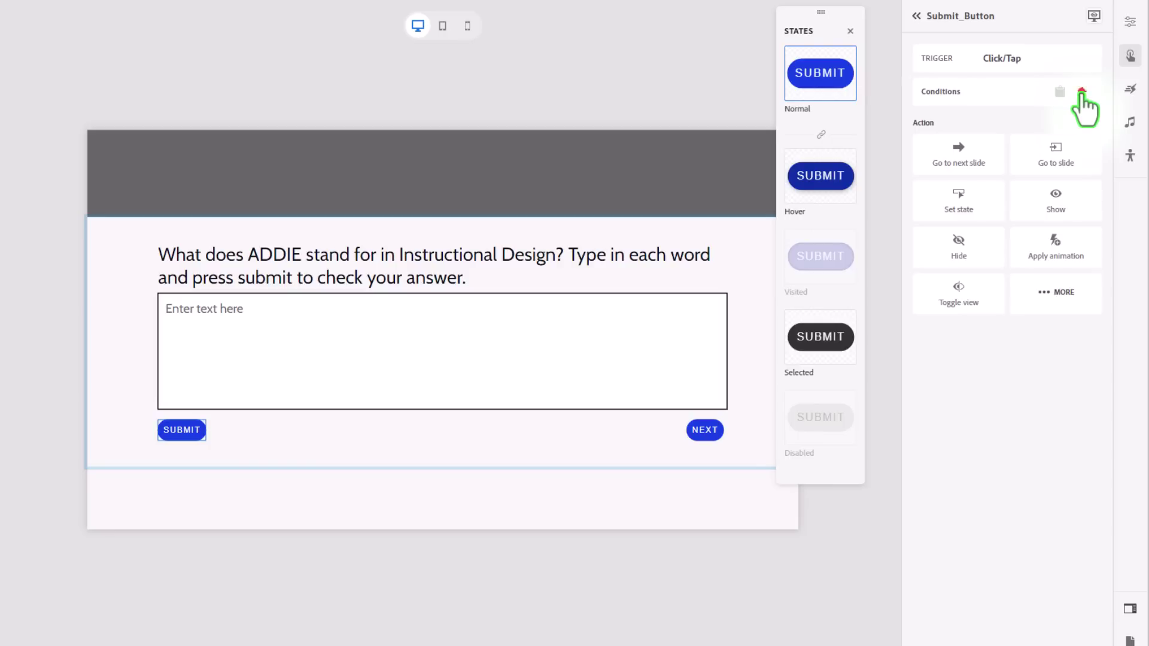
Step: Add an If condition: content of Answer_Input_Field Is Containing a value
{"action": "left_click", "coordinate": [1082, 91]}
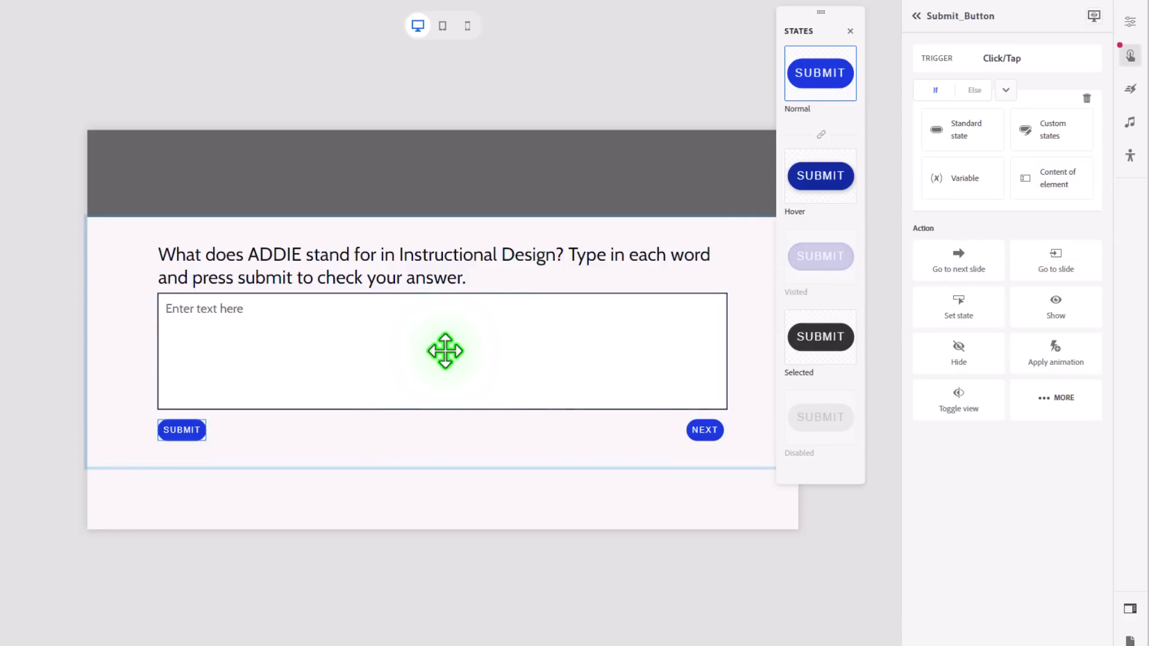
{"action": "left_click", "coordinate": [1052, 182]}
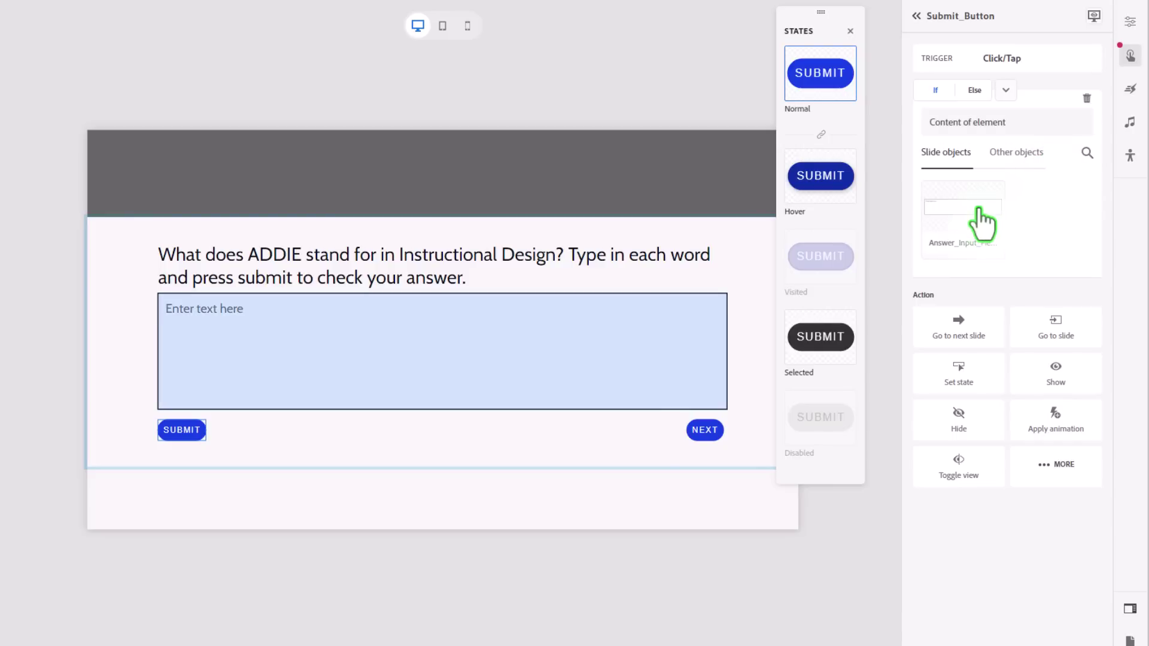
{"action": "left_click", "coordinate": [978, 206]}
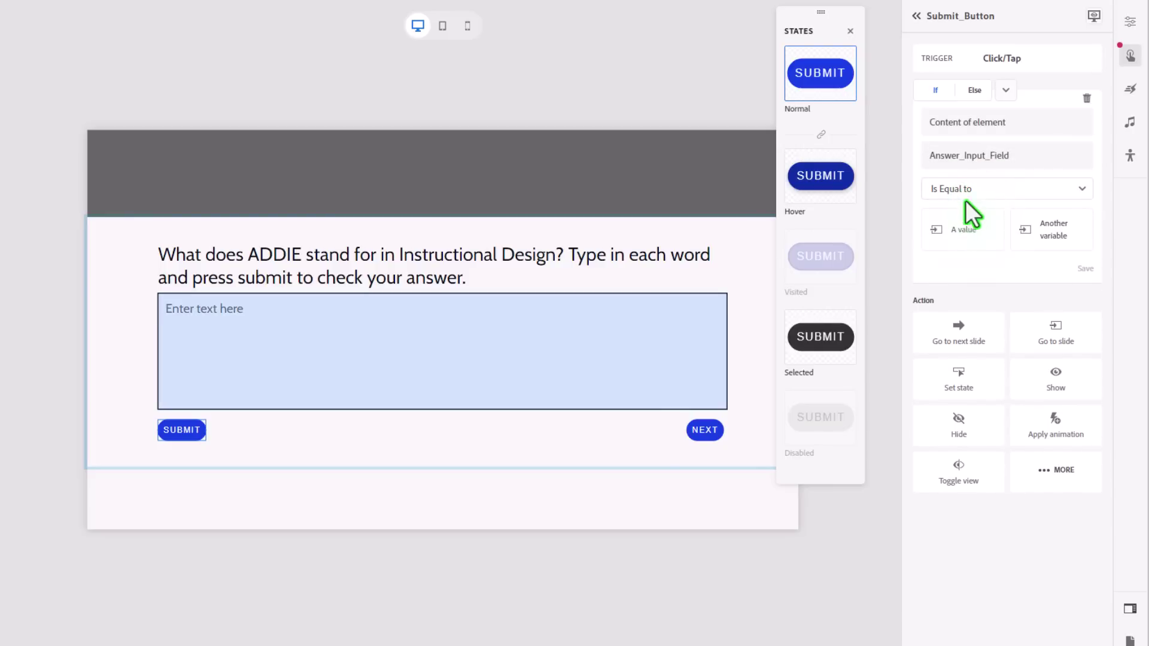
{"action": "left_click", "coordinate": [964, 188]}
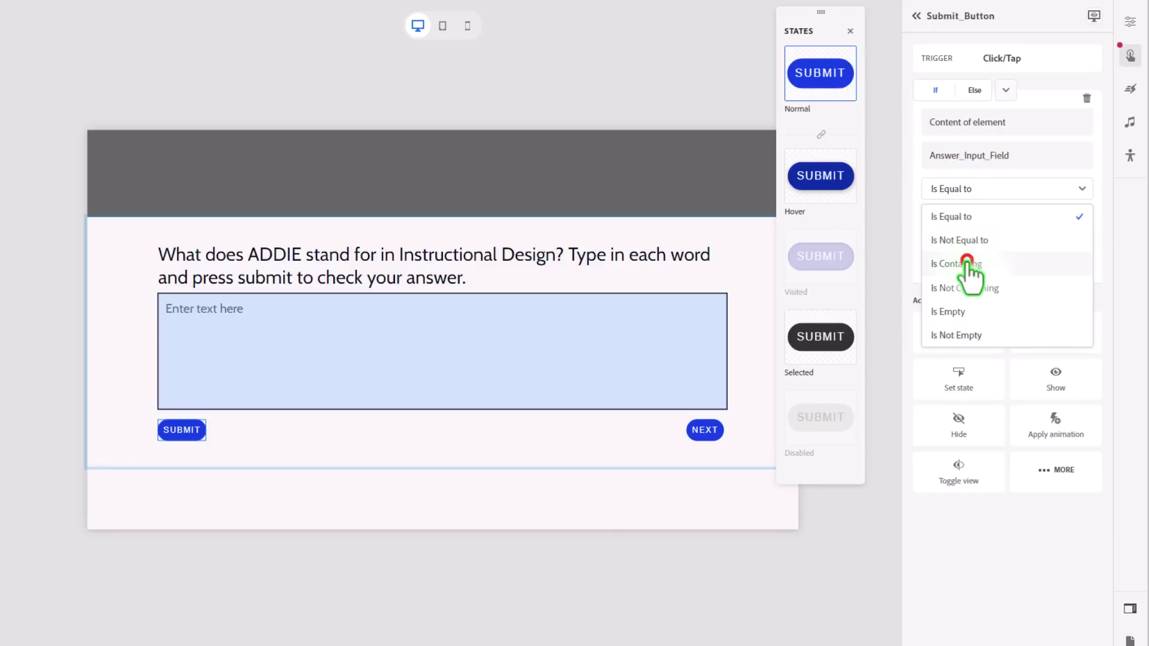
{"action": "left_click", "coordinate": [965, 263]}
{"action": "left_click", "coordinate": [961, 229]}
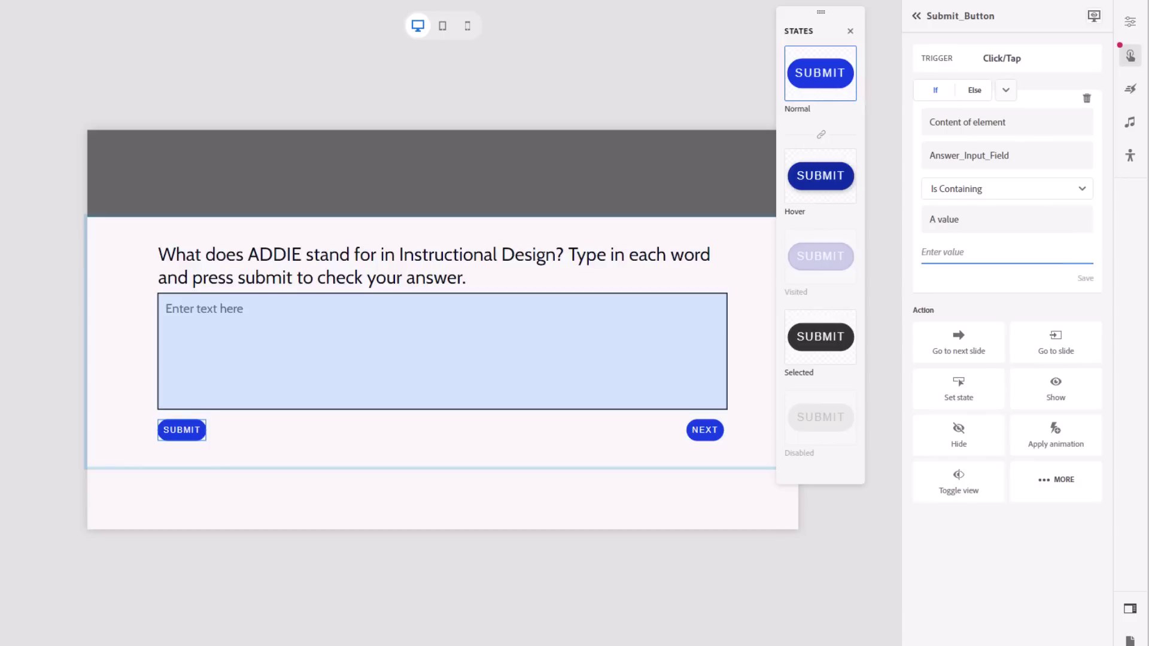
Step: Set the condition value to ANALY from the notes, save it, and start an And condition
{"action": "key", "text": "alt+Tab"}
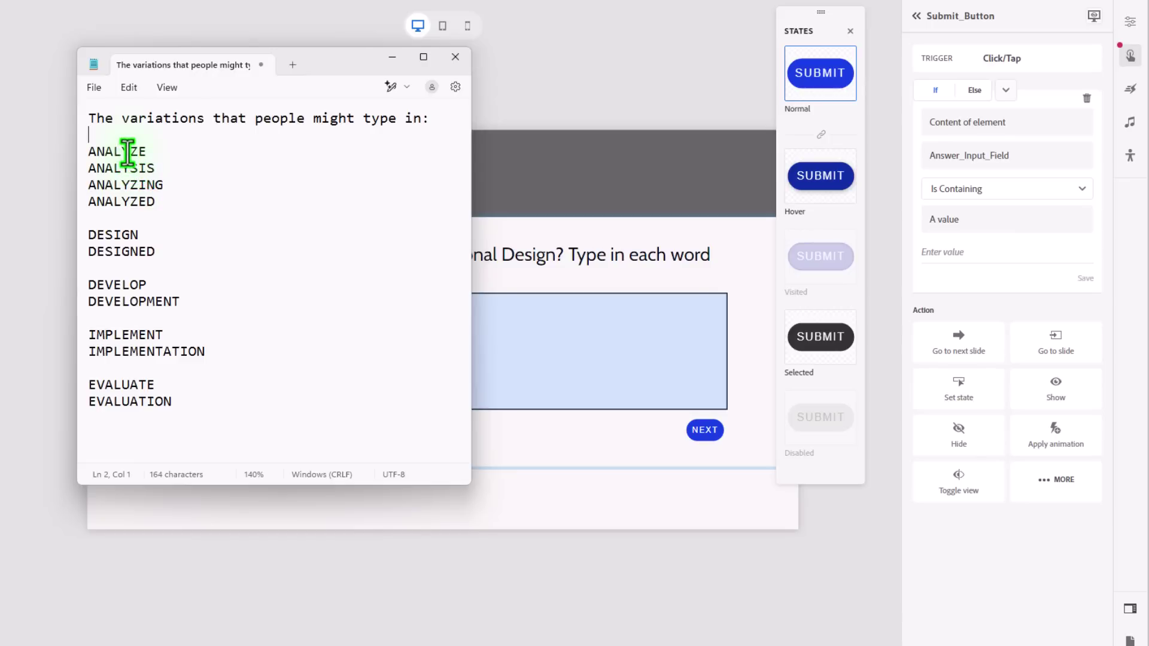
{"action": "left_click_drag", "start_coordinate": [128, 153], "coordinate": [87, 157]}
{"action": "key", "text": "ctrl+c"}
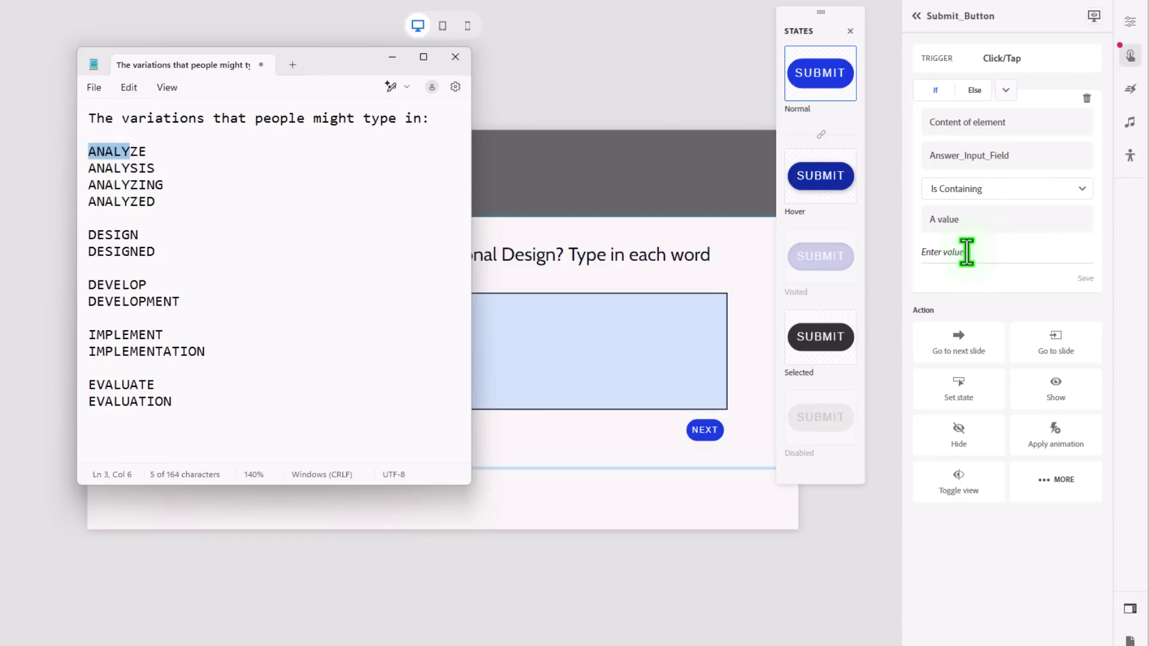
{"action": "left_click", "coordinate": [966, 251]}
{"action": "key", "text": "ctrl+v"}
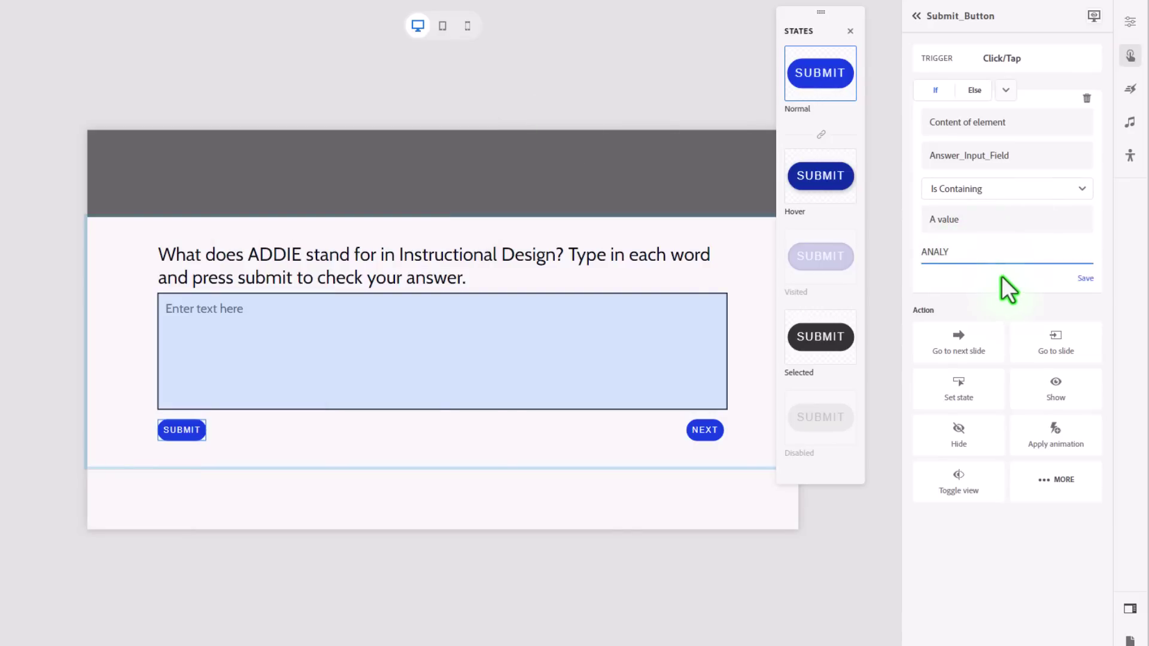
{"action": "left_click", "coordinate": [1086, 279]}
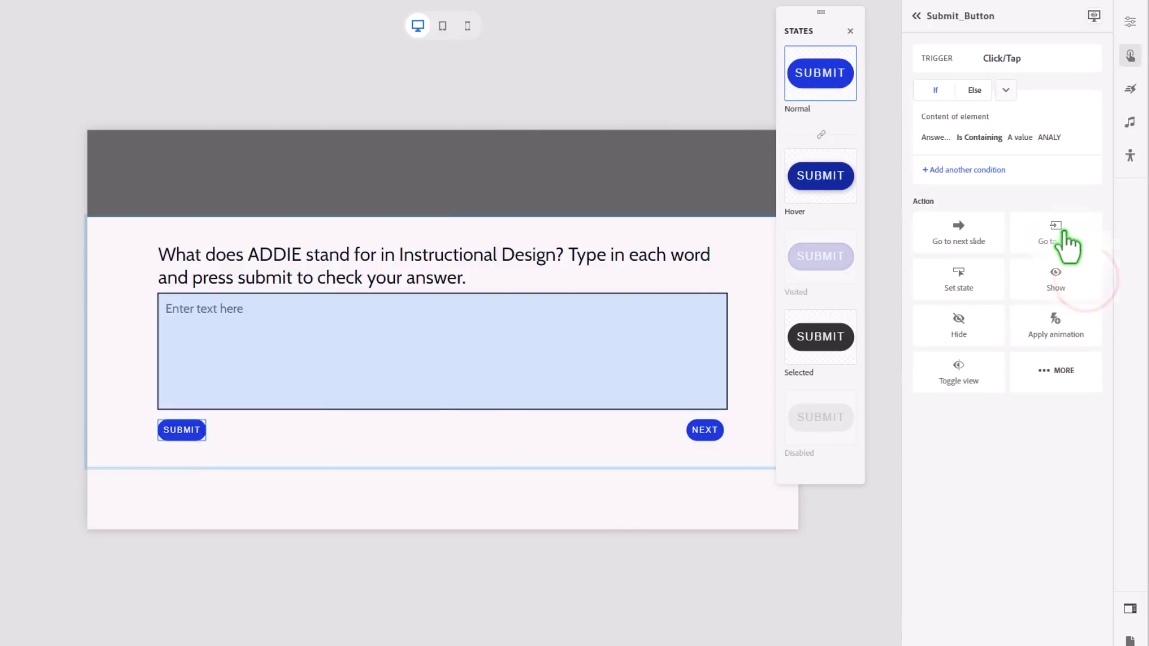
{"action": "left_click", "coordinate": [953, 171]}
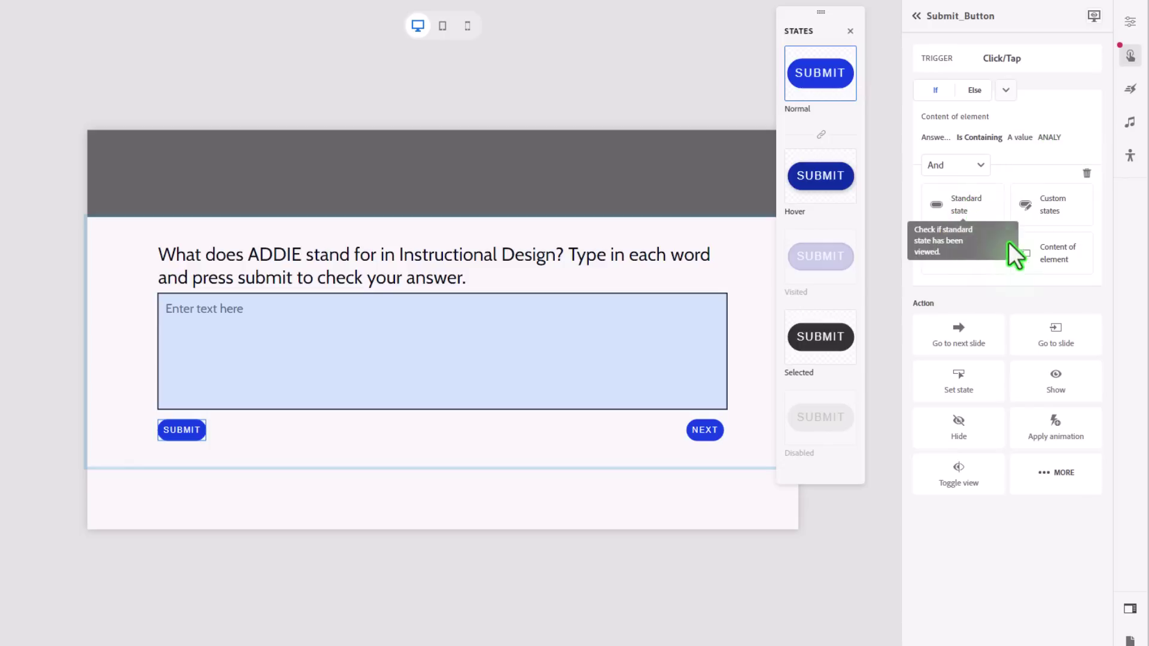
Step: Configure the second condition as Answer_Input_Field Is Containing DESIGN and save it
{"action": "left_click", "coordinate": [1055, 256]}
{"action": "left_click", "coordinate": [952, 302]}
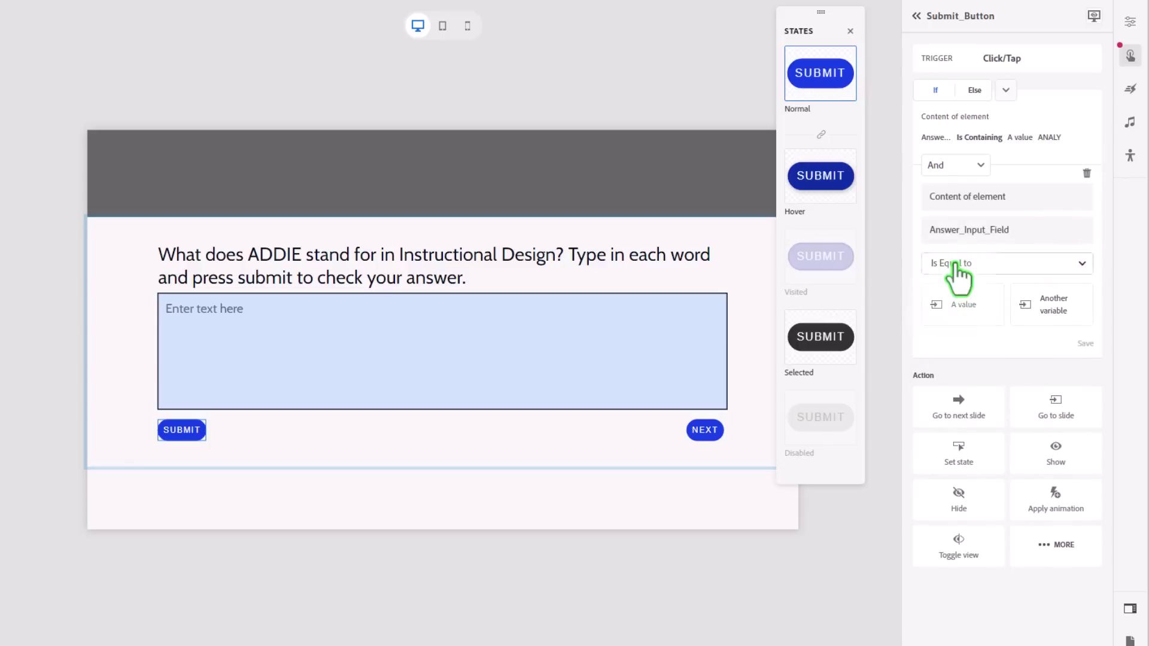
{"action": "left_click", "coordinate": [955, 266]}
{"action": "left_click", "coordinate": [956, 338]}
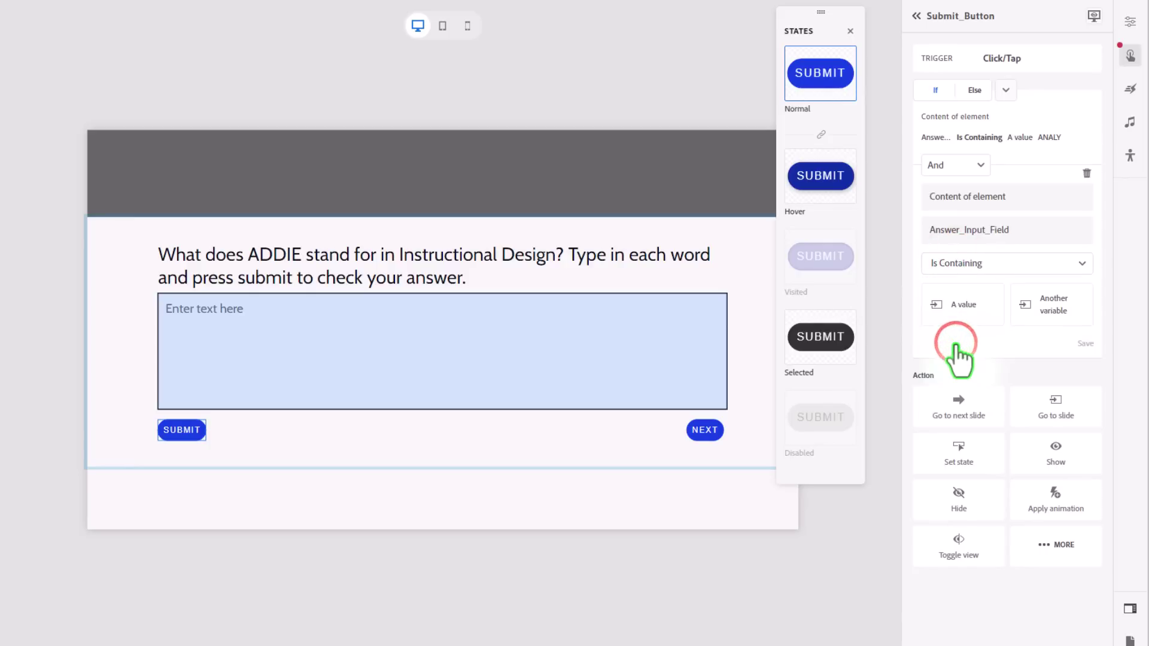
{"action": "left_click", "coordinate": [965, 304]}
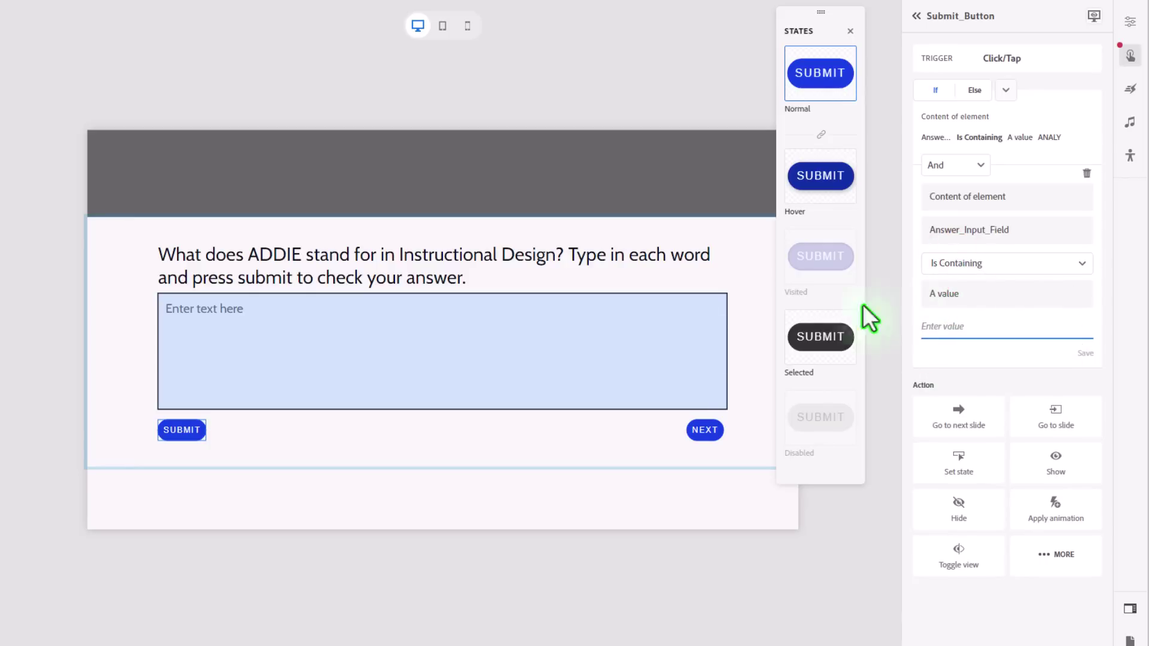
{"action": "key", "text": "alt+Tab"}
{"action": "left_click_drag", "start_coordinate": [139, 235], "coordinate": [90, 245]}
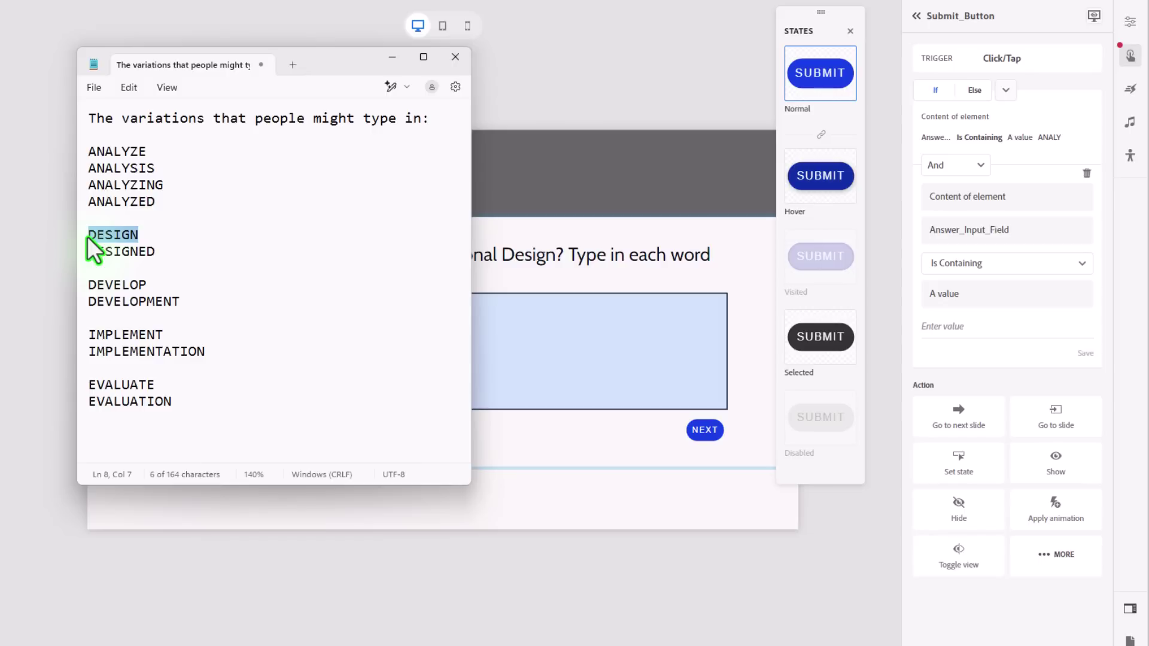
{"action": "key", "text": "ctrl+c"}
{"action": "left_click", "coordinate": [960, 325]}
{"action": "key", "text": "ctrl+v"}
{"action": "left_click", "coordinate": [1085, 357]}
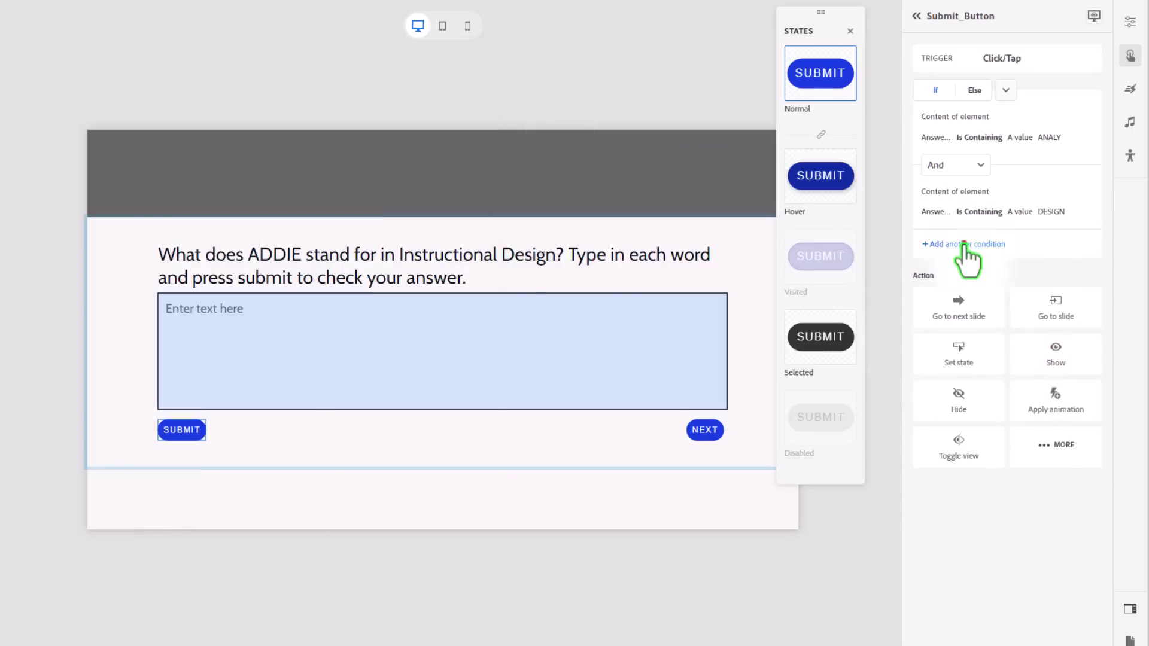
Step: Add a third And condition requiring Answer_Input_Field to contain DEVELOP
{"action": "left_click", "coordinate": [967, 244]}
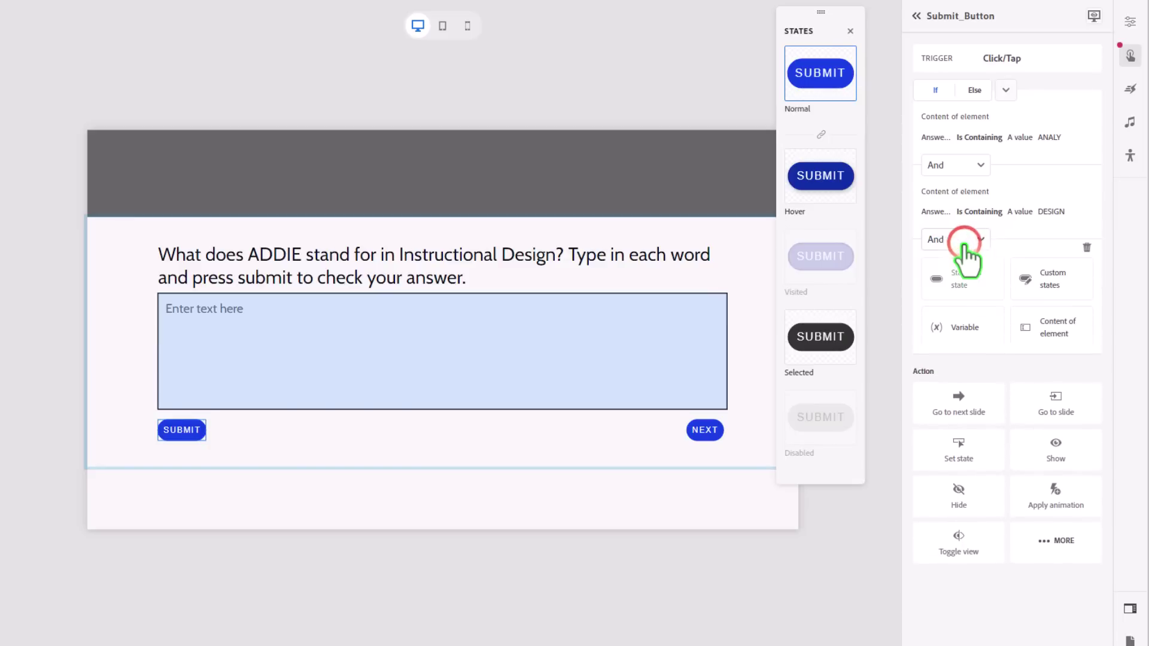
{"action": "left_click", "coordinate": [1049, 323]}
{"action": "left_click", "coordinate": [970, 359]}
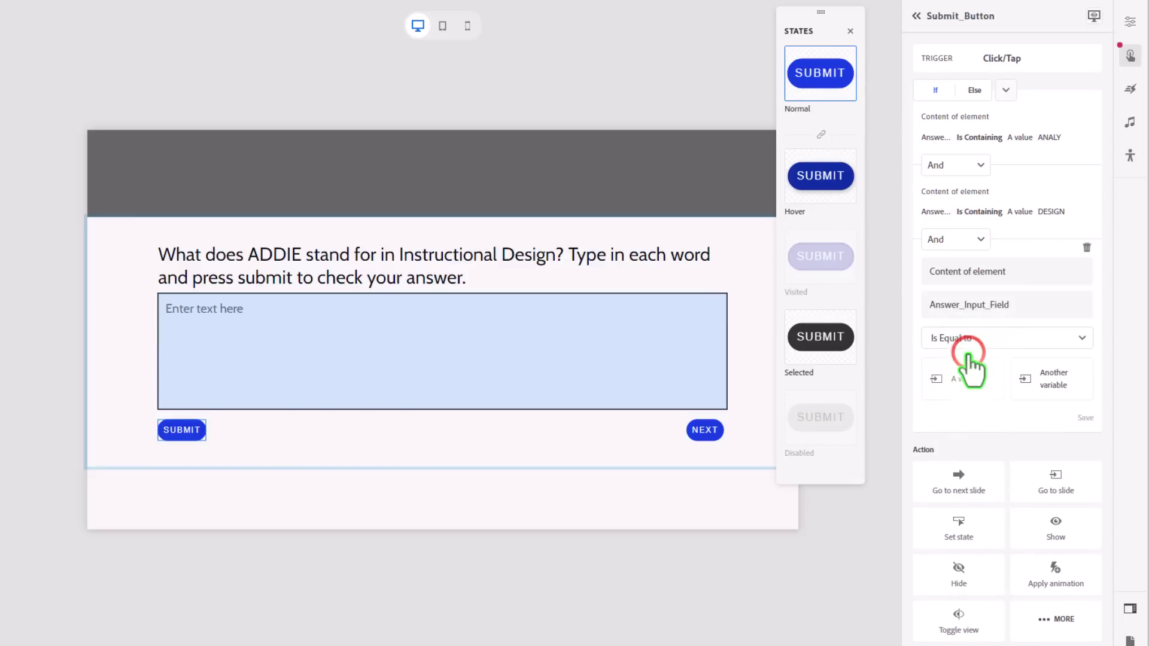
{"action": "left_click", "coordinate": [940, 339]}
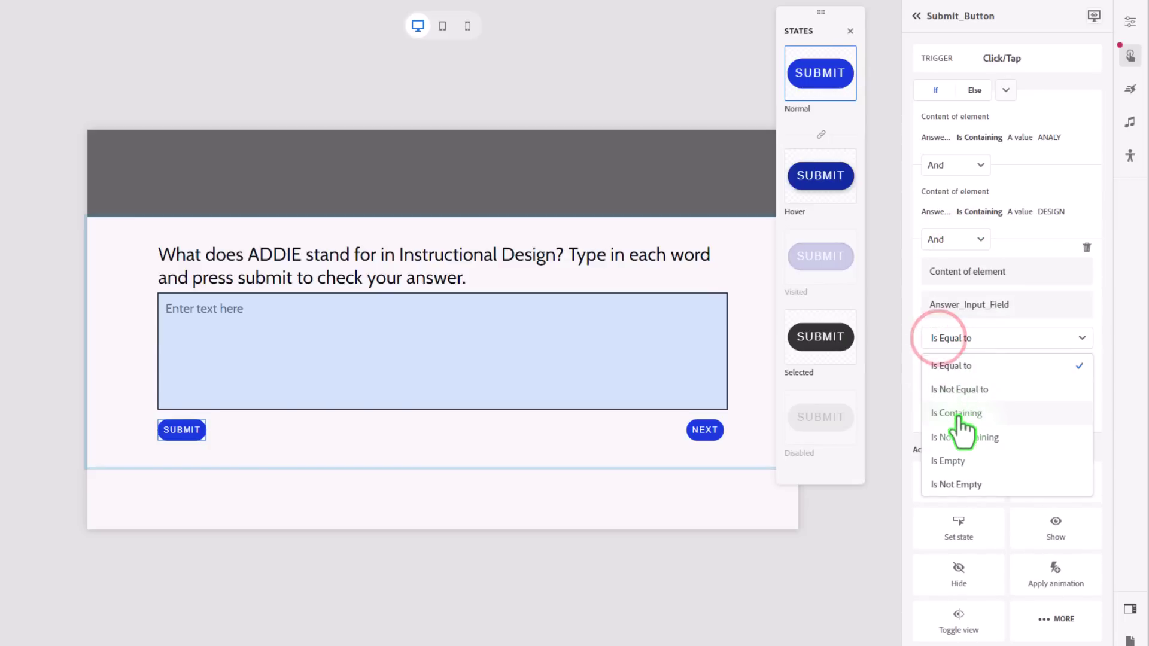
{"action": "left_click", "coordinate": [954, 410]}
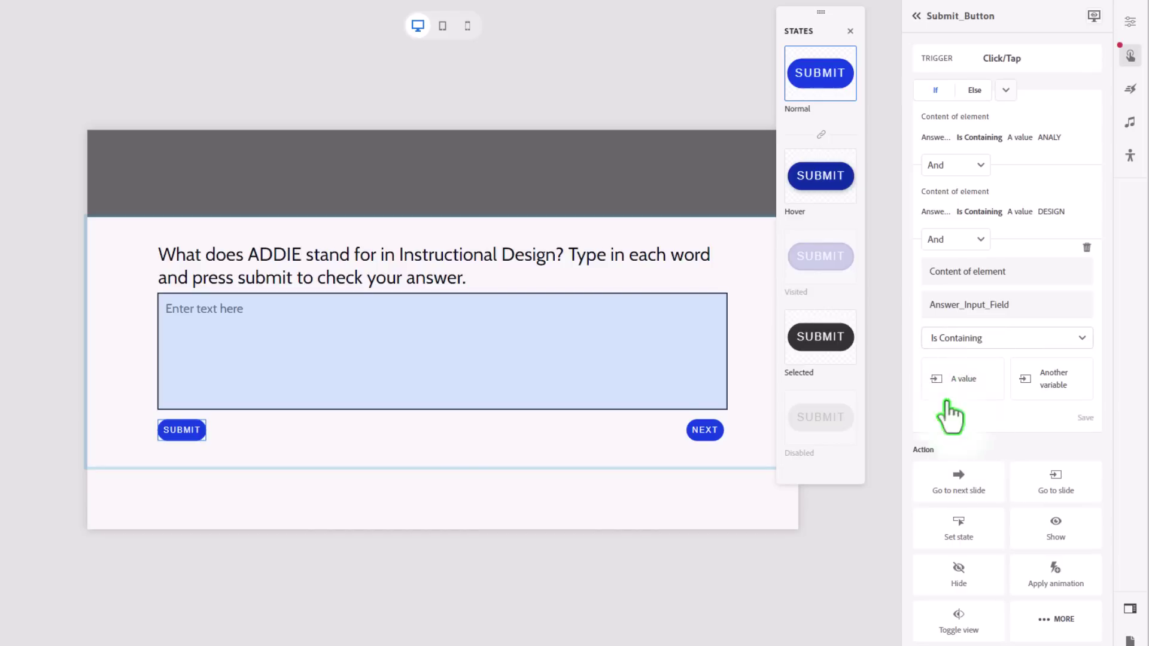
{"action": "left_click", "coordinate": [959, 386]}
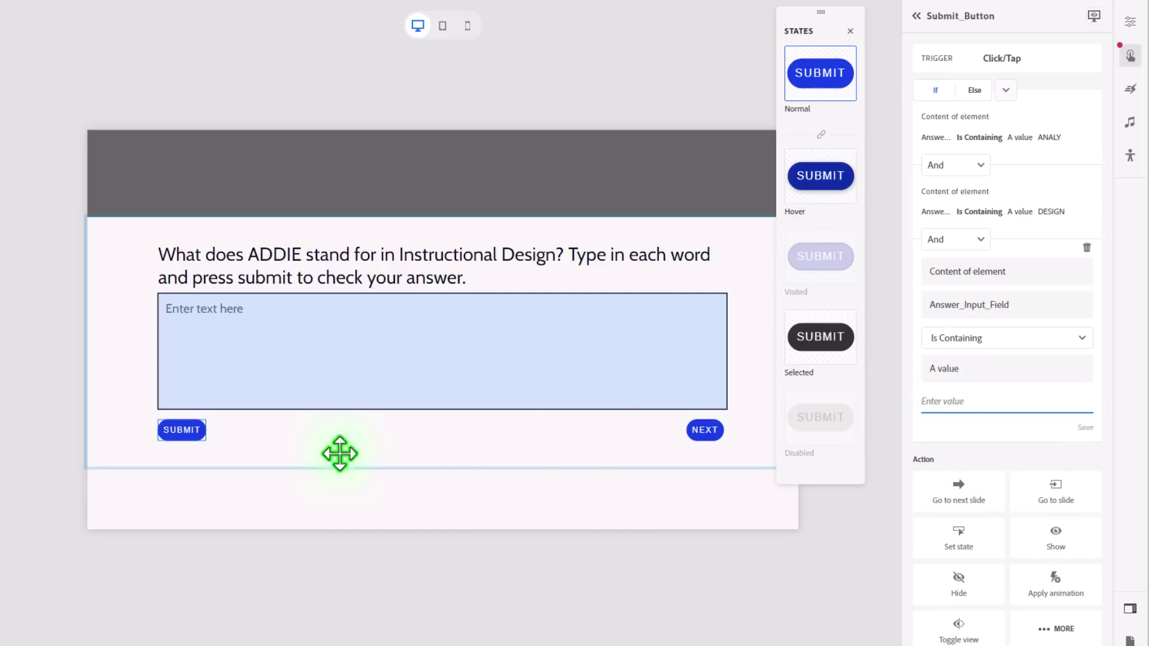
{"action": "key", "text": "alt+Tab"}
{"action": "double_click", "coordinate": [90, 288]}
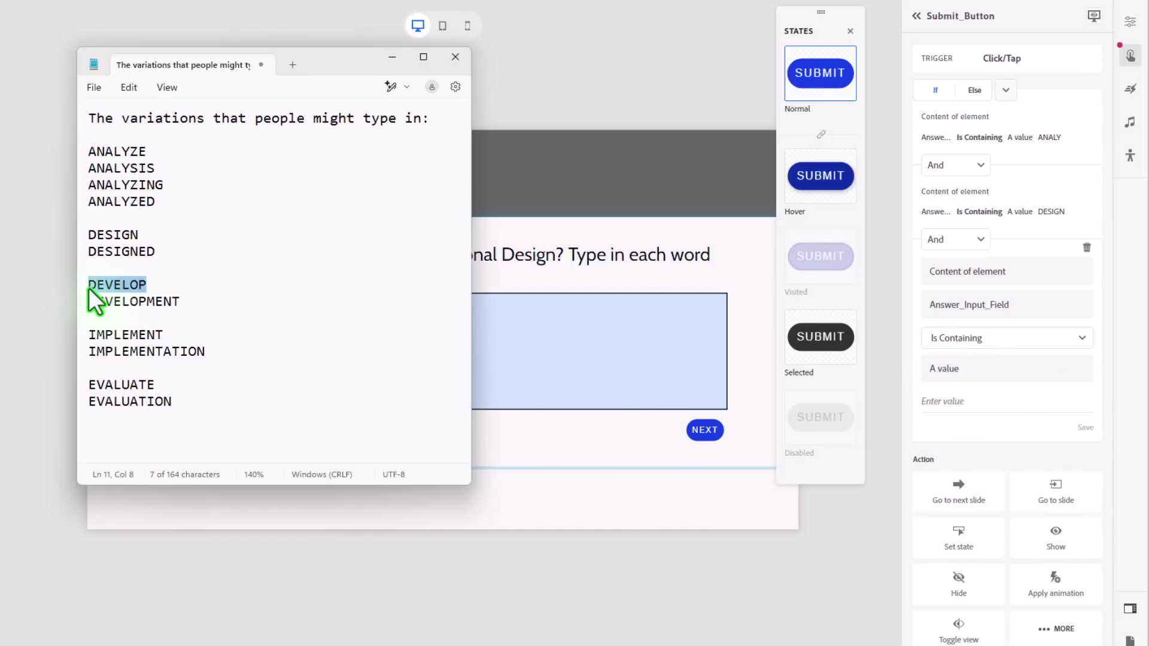
{"action": "left_click", "coordinate": [949, 402]}
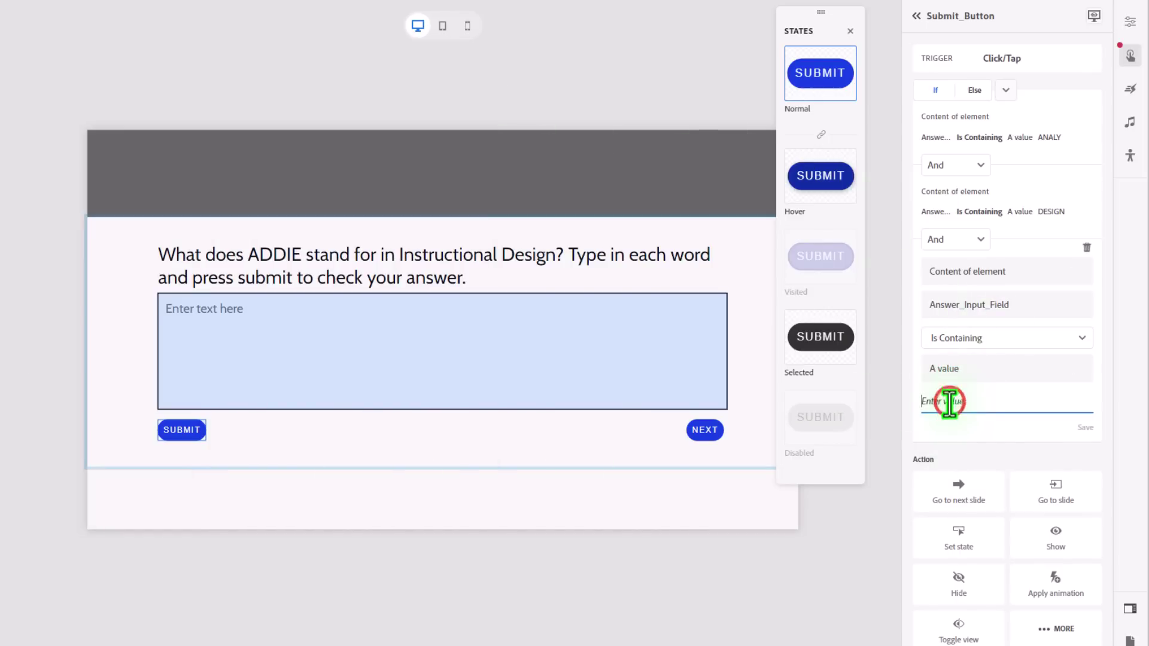
{"action": "key", "text": "ctrl+v"}
{"action": "left_click", "coordinate": [1085, 427]}
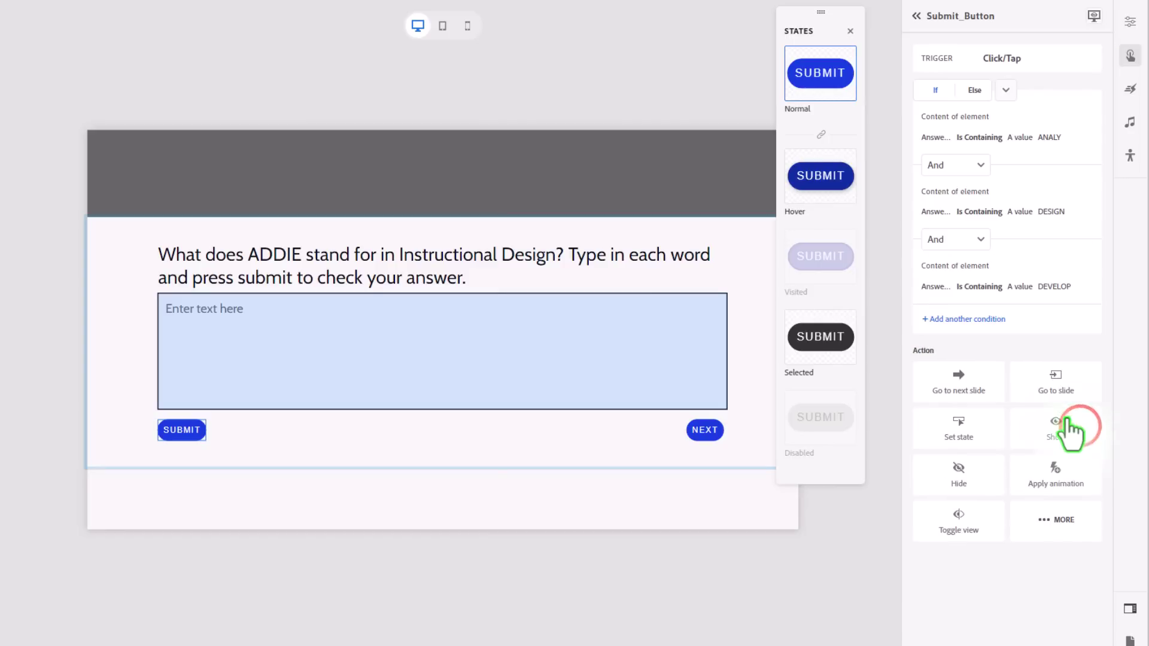
Step: Add a fourth condition requiring IMPLEMENT, then begin a fifth And condition
{"action": "left_click", "coordinate": [971, 319]}
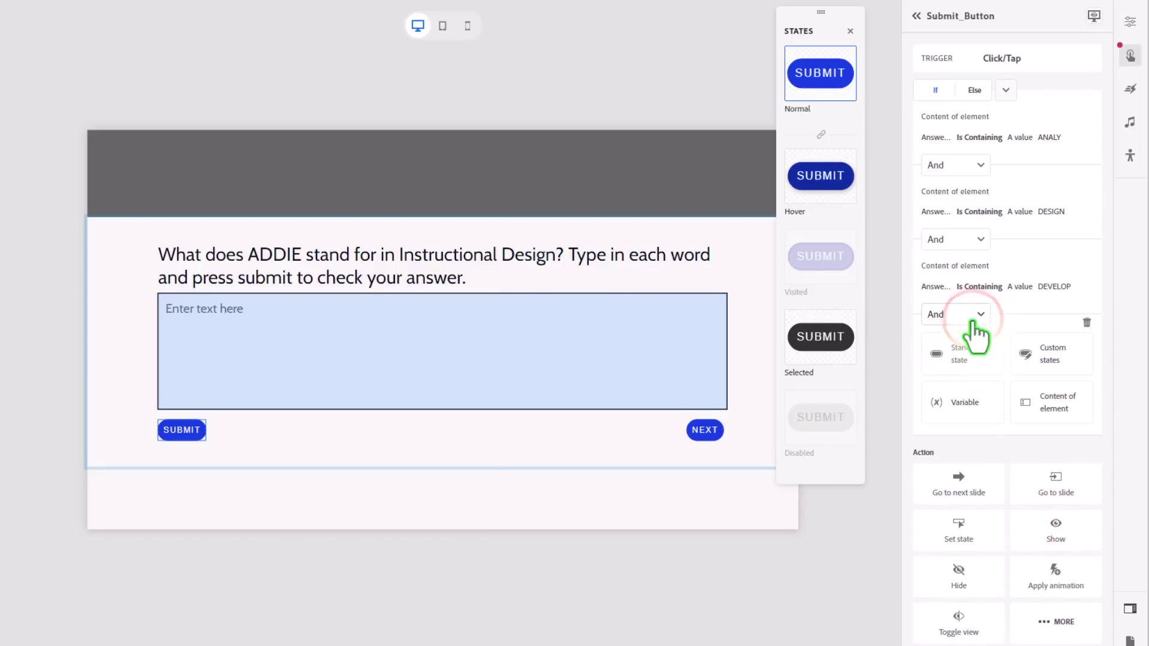
{"action": "left_click", "coordinate": [1053, 404]}
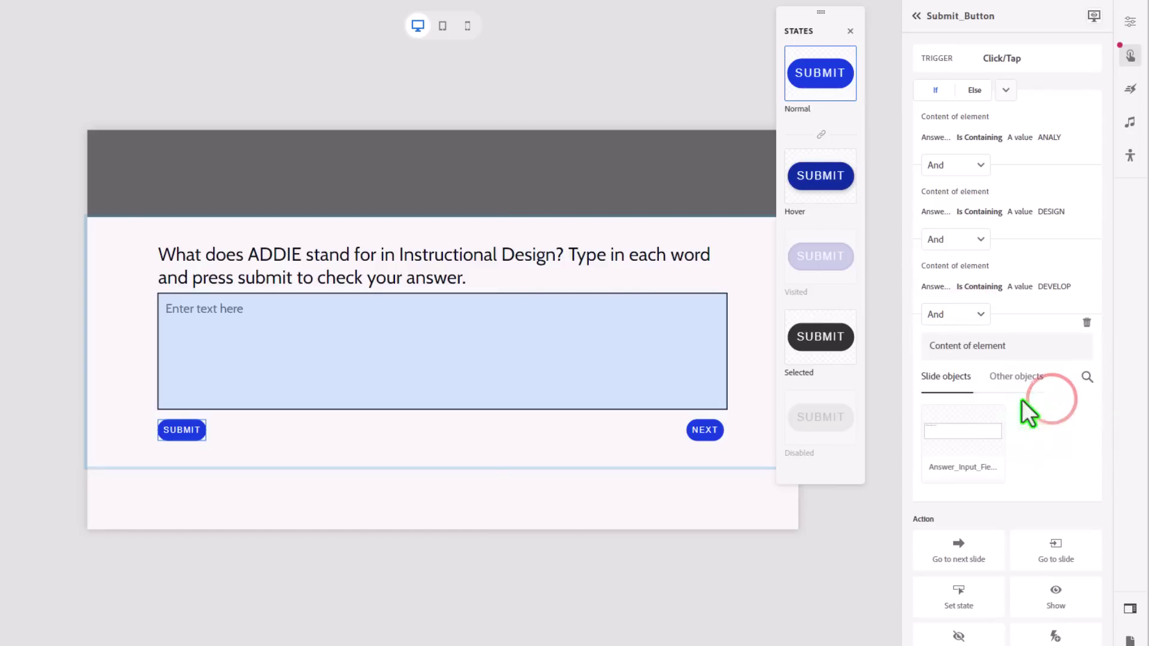
{"action": "left_click", "coordinate": [944, 437]}
{"action": "left_click", "coordinate": [956, 412]}
{"action": "left_click", "coordinate": [970, 486]}
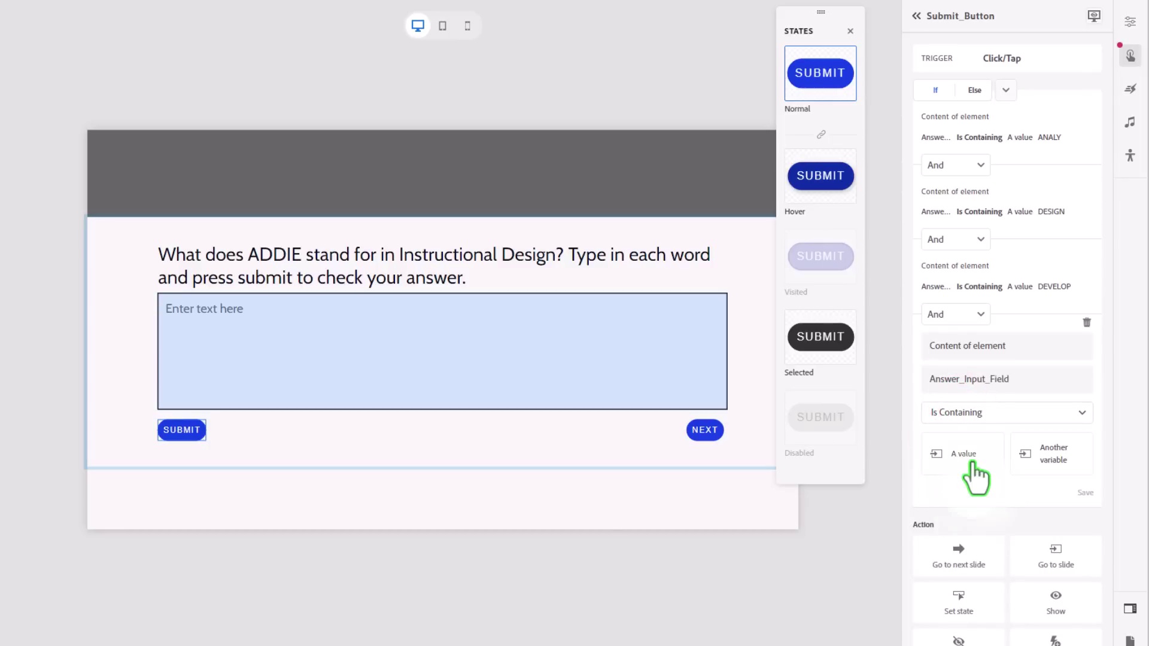
{"action": "left_click", "coordinate": [973, 461]}
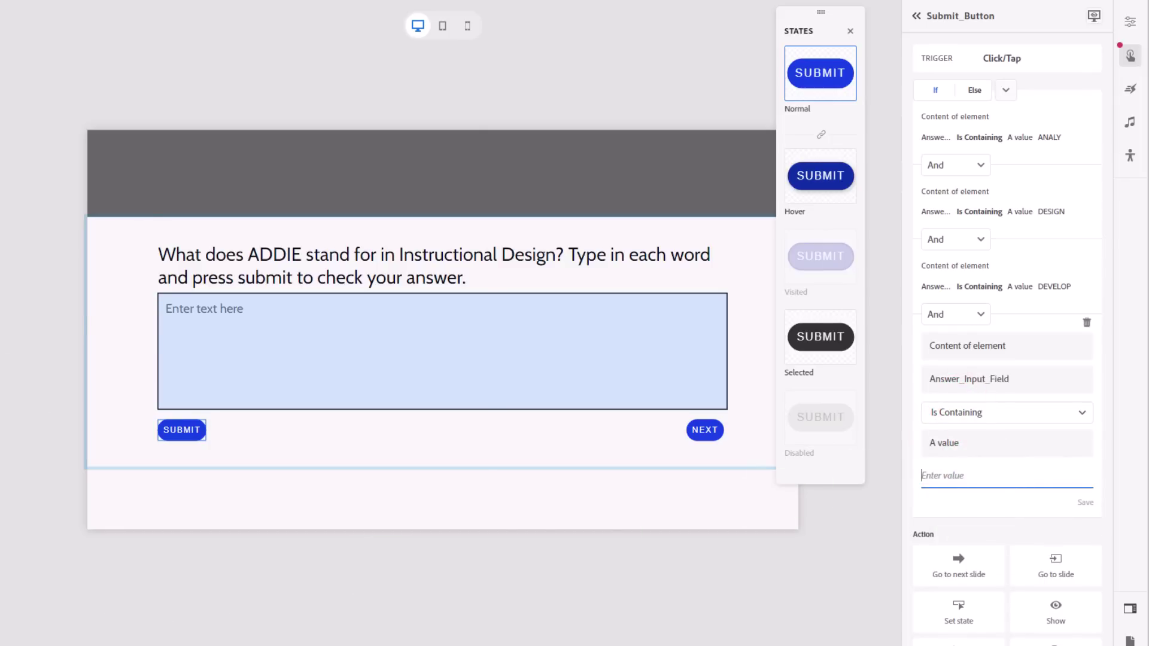
{"action": "key", "text": "alt+Tab"}
{"action": "left_click", "coordinate": [955, 473]}
{"action": "key", "text": "ctrl+v"}
{"action": "left_click", "coordinate": [1084, 503]}
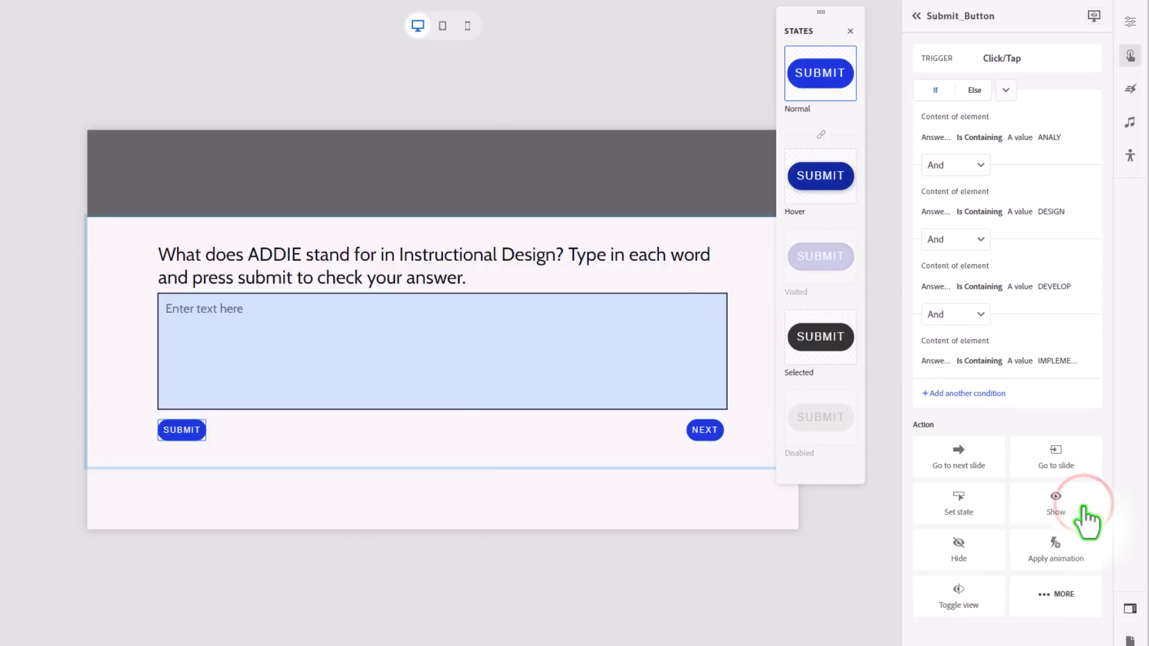
{"action": "left_click", "coordinate": [944, 393]}
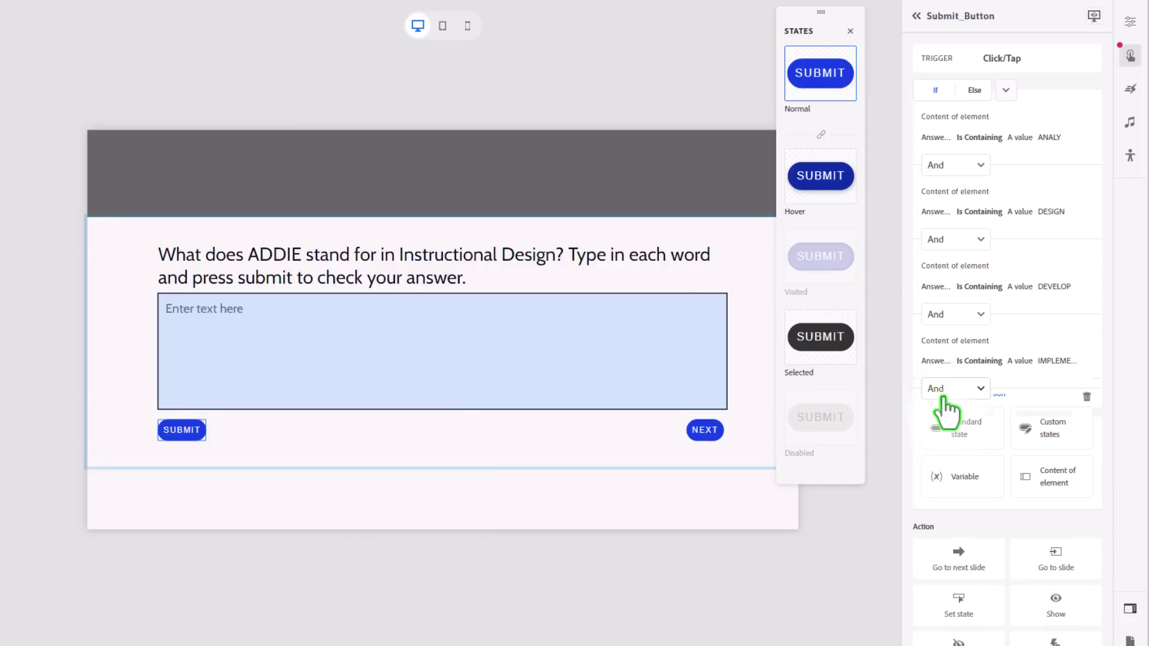
Step: Configure the fifth condition as Answer_Input_Field Is Containing EVALUAT, pasted from the notes, and save
{"action": "left_click", "coordinate": [1046, 479]}
{"action": "left_click", "coordinate": [955, 522]}
{"action": "left_click", "coordinate": [958, 493]}
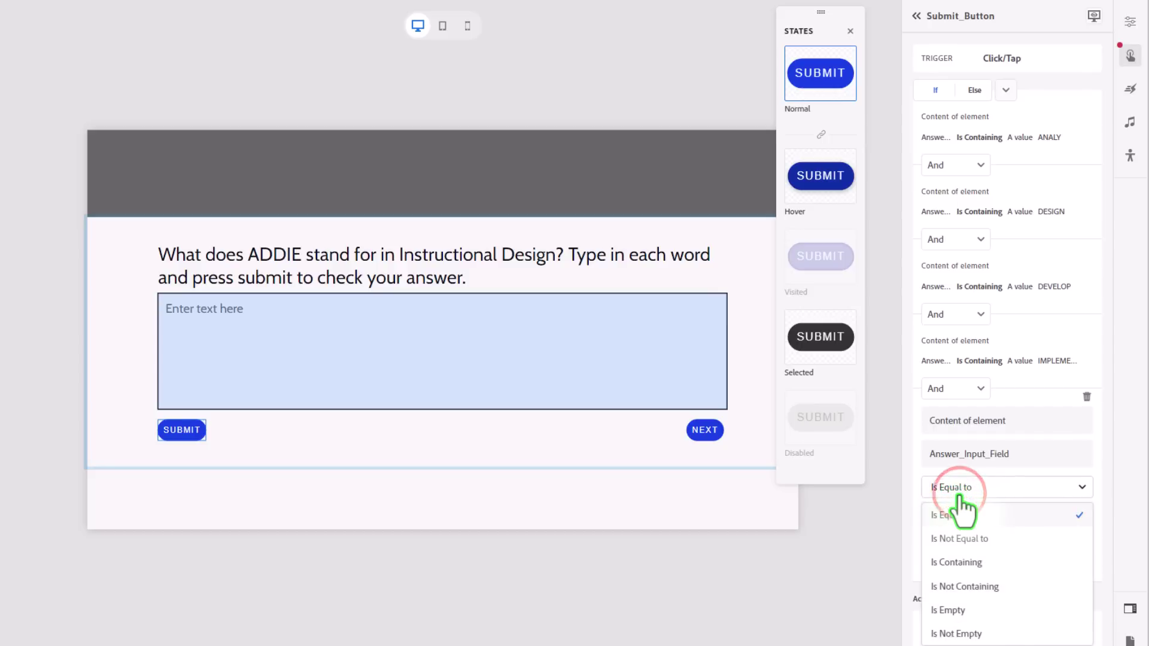
{"action": "left_click", "coordinate": [960, 562]}
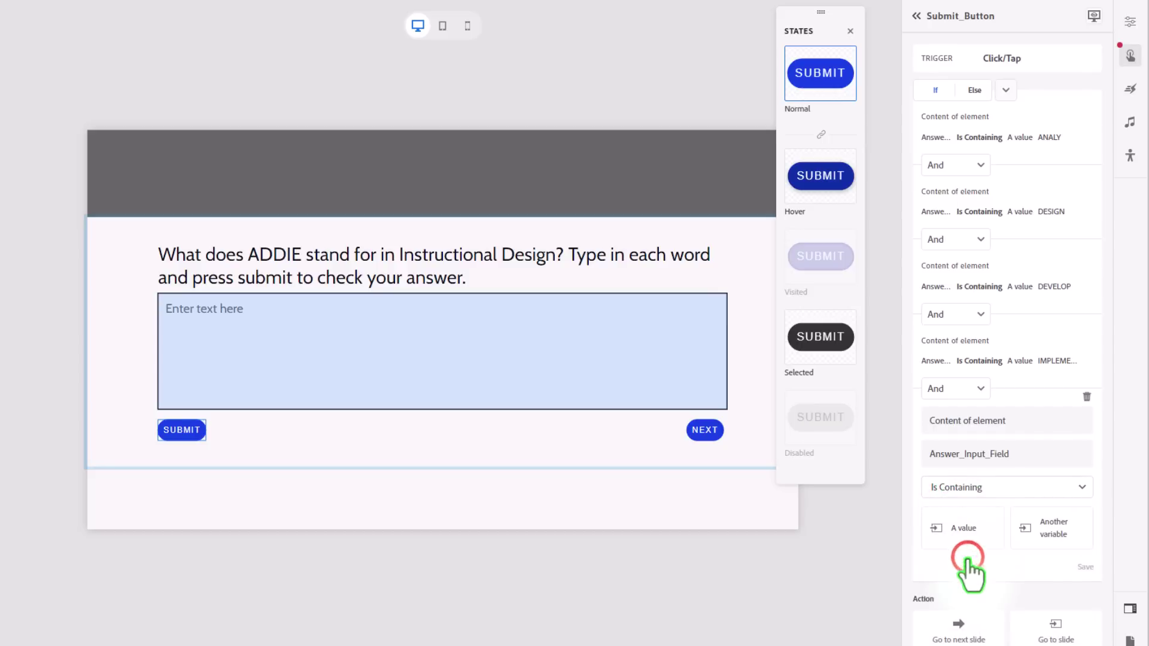
{"action": "left_click", "coordinate": [964, 530]}
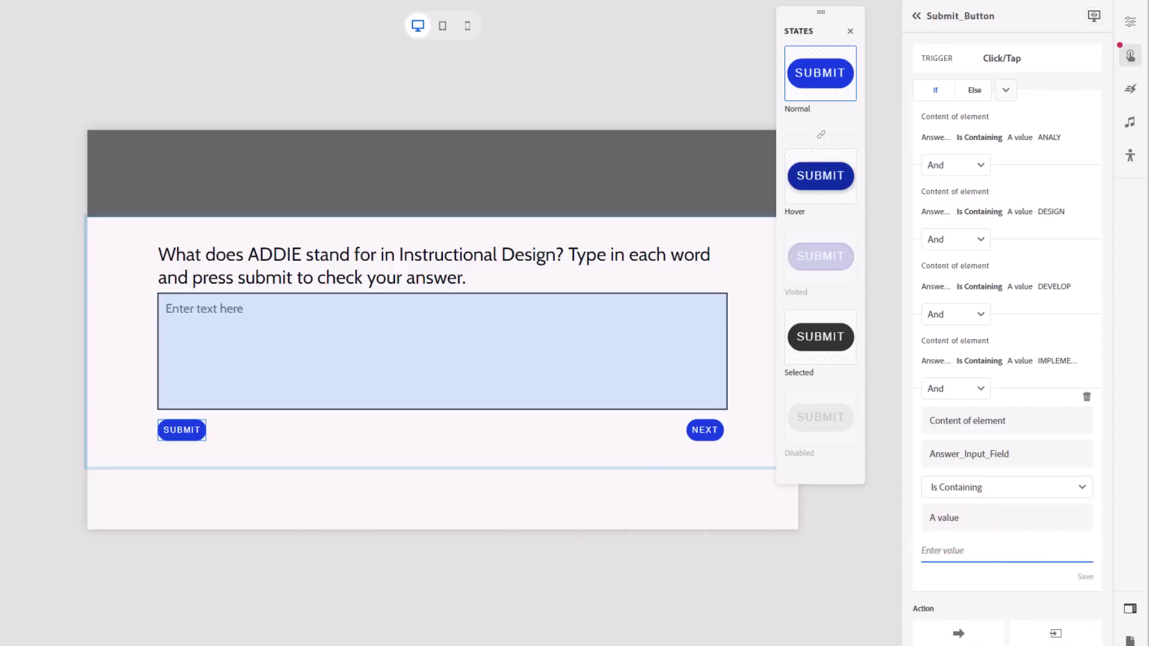
{"action": "key", "text": "alt+Tab"}
{"action": "left_click_drag", "start_coordinate": [145, 387], "coordinate": [89, 393]}
{"action": "key", "text": "ctrl+c"}
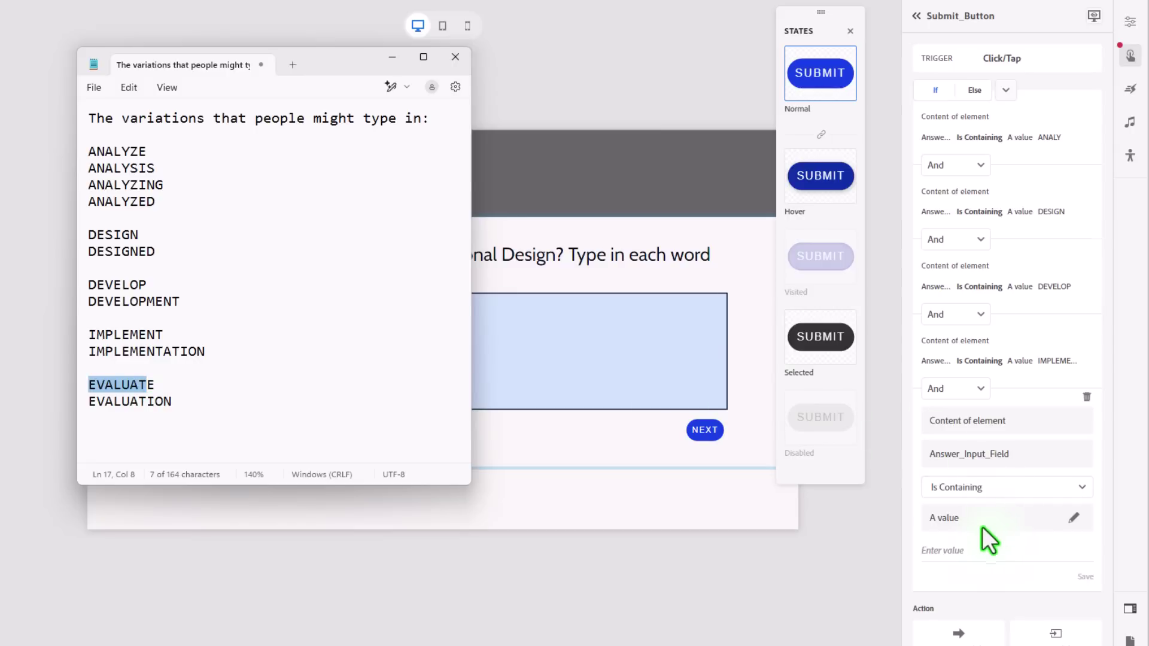
{"action": "left_click", "coordinate": [945, 556]}
{"action": "key", "text": "ctrl+v"}
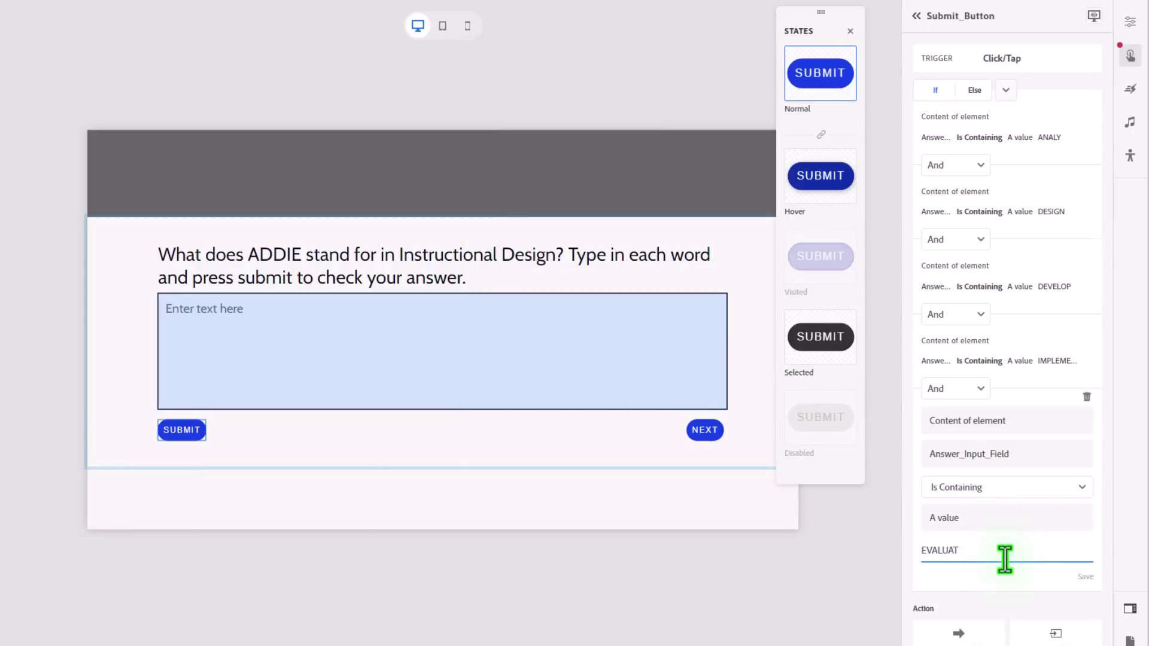
{"action": "left_click", "coordinate": [1081, 577]}
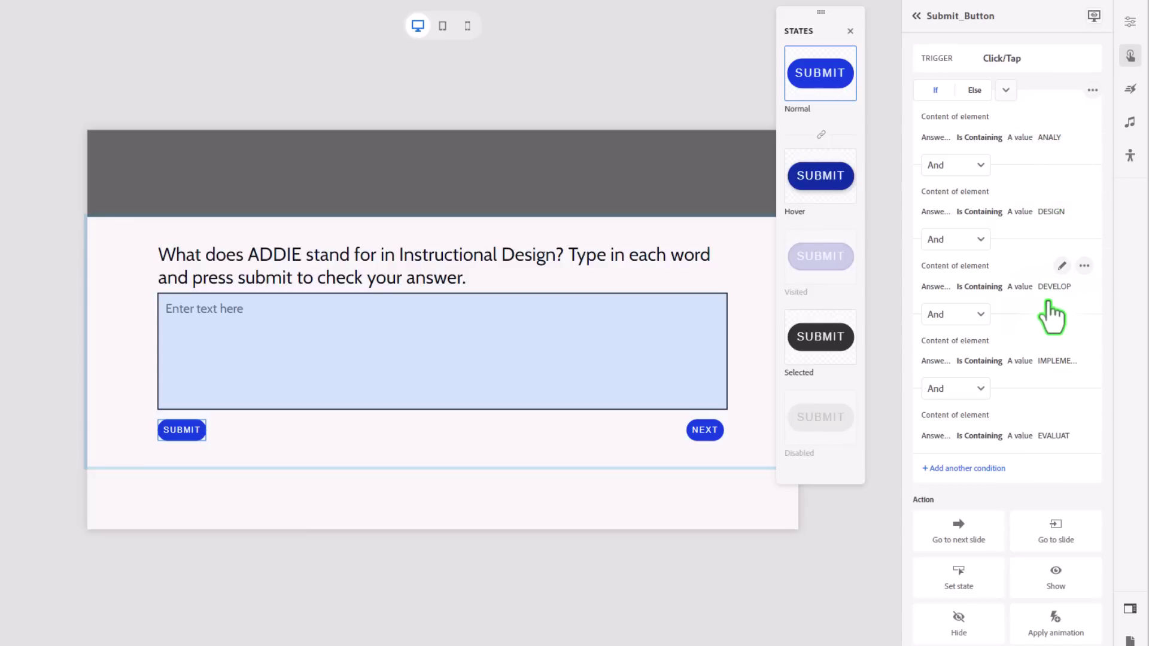
{"action": "scroll", "coordinate": [1027, 377], "scroll_direction": "down", "scroll_amount": 2}
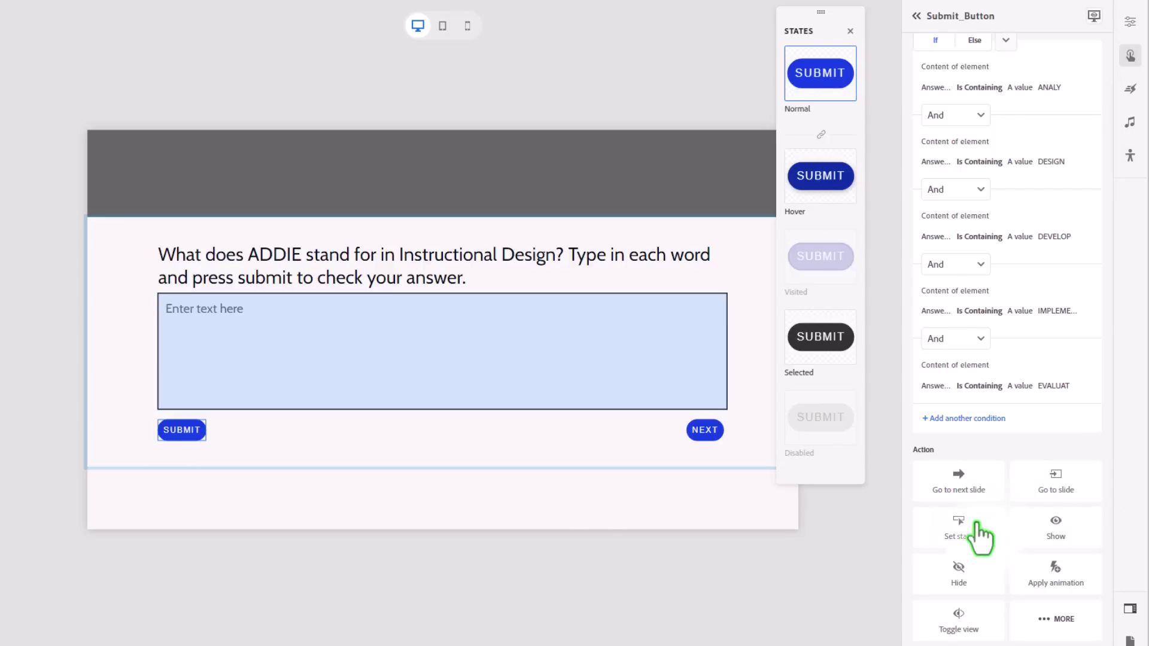
Step: Add a Set state action switching Feedback to correct, resetting on slide revisit
{"action": "left_click", "coordinate": [962, 525]}
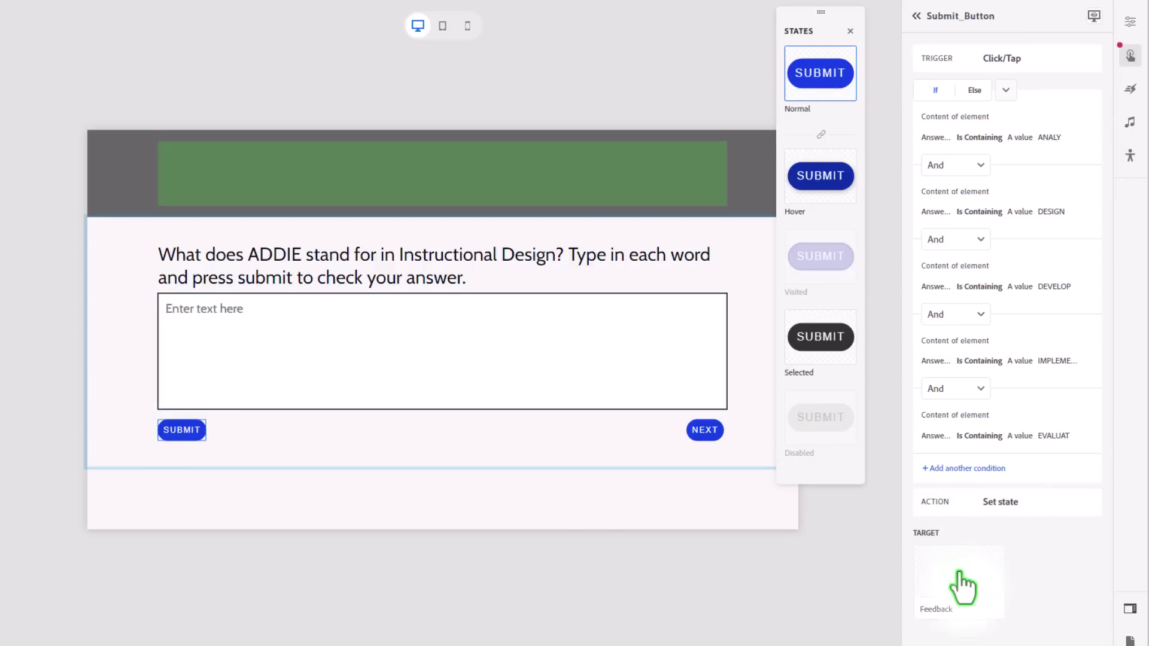
{"action": "left_click", "coordinate": [961, 585]}
{"action": "scroll", "coordinate": [965, 568], "scroll_direction": "down", "scroll_amount": 5}
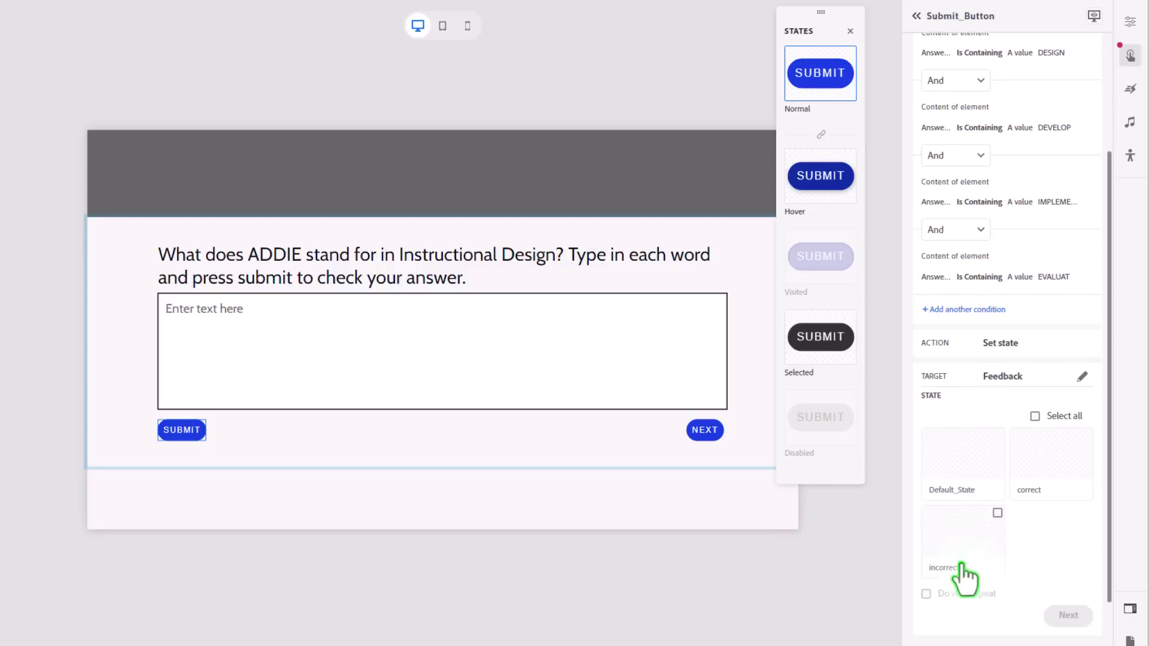
{"action": "left_click", "coordinate": [1057, 456]}
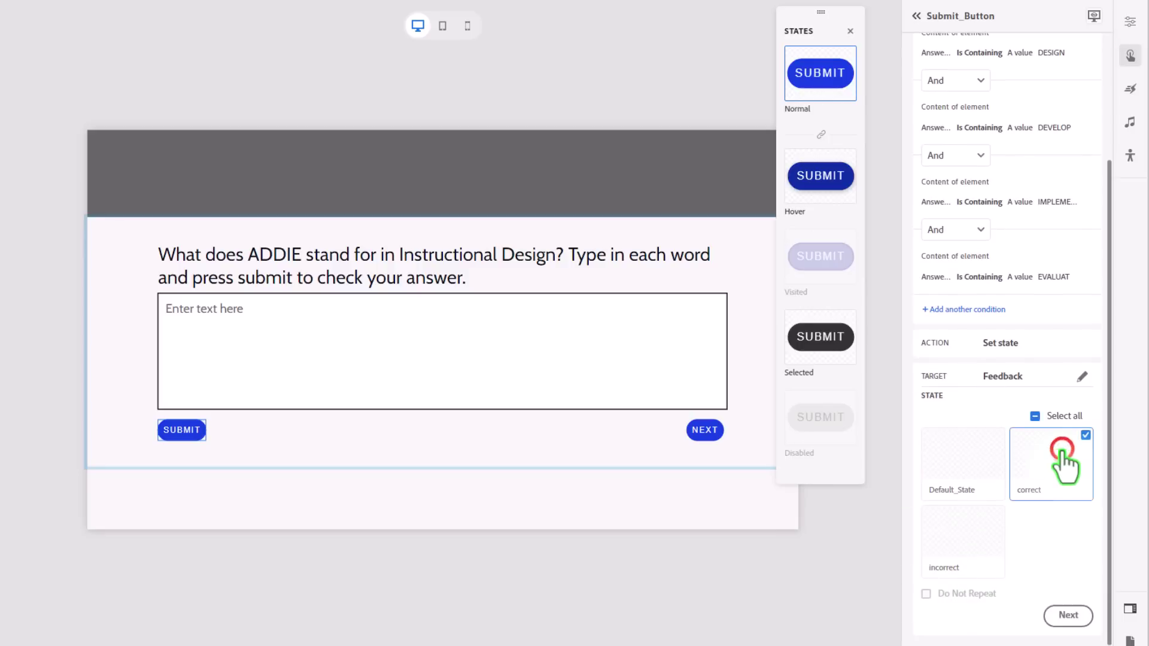
{"action": "left_click", "coordinate": [1065, 617]}
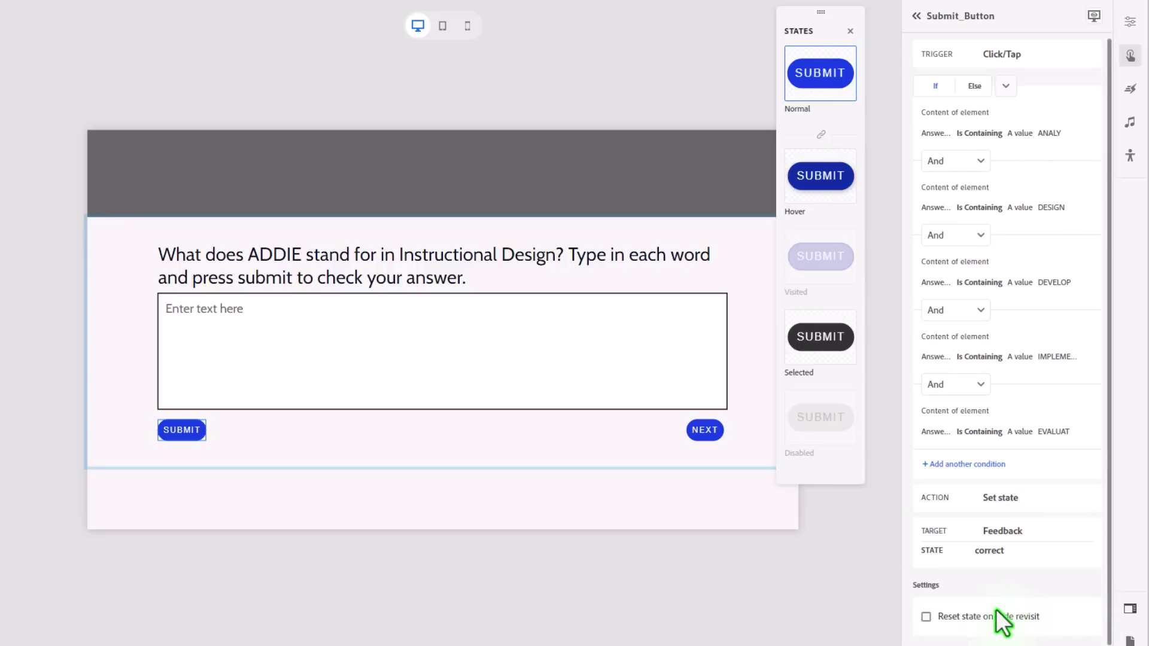
{"action": "left_click", "coordinate": [926, 616]}
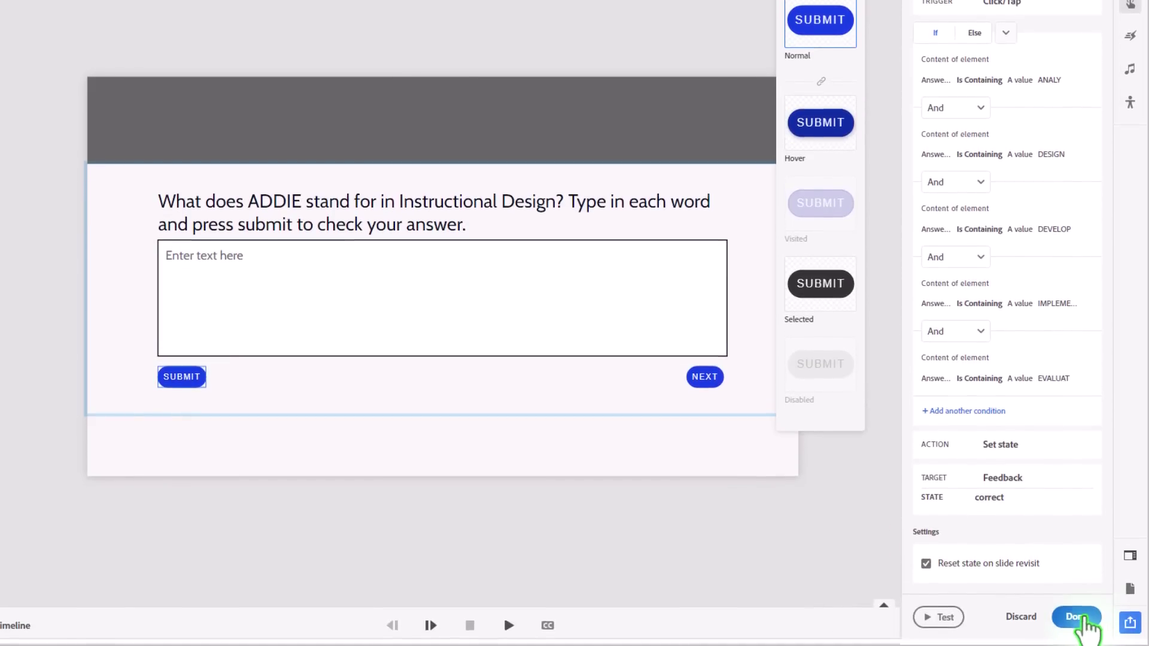
{"action": "left_click", "coordinate": [1079, 616]}
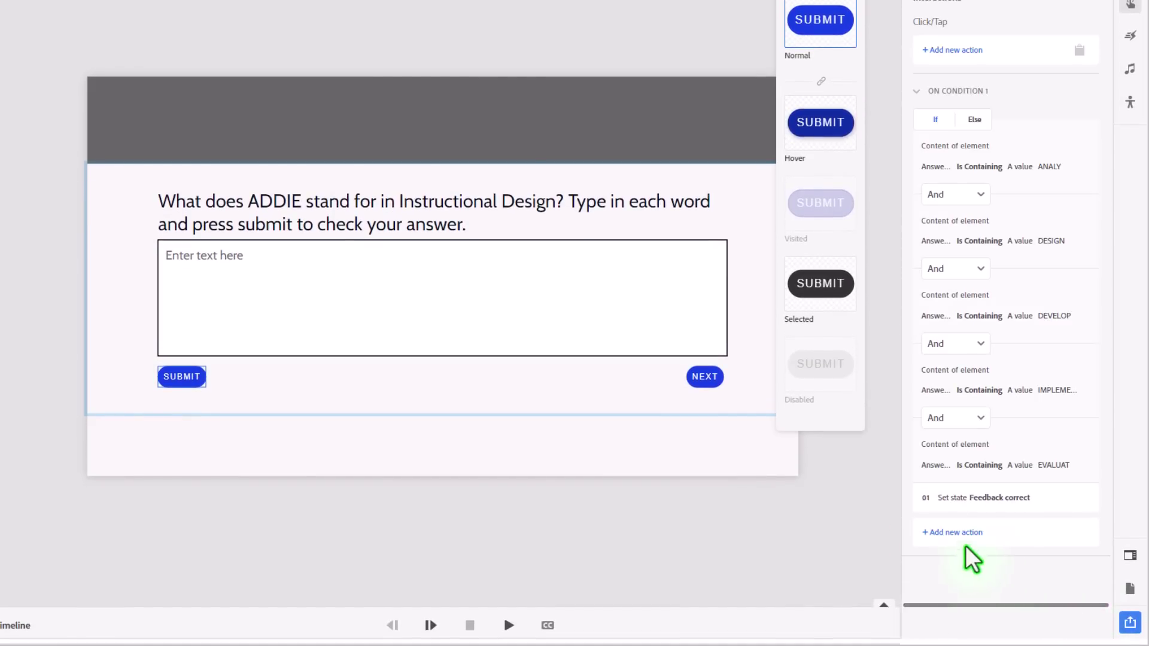
Step: Add a Show Next_Button action, resetting visibility on slide revisit
{"action": "left_click", "coordinate": [957, 531]}
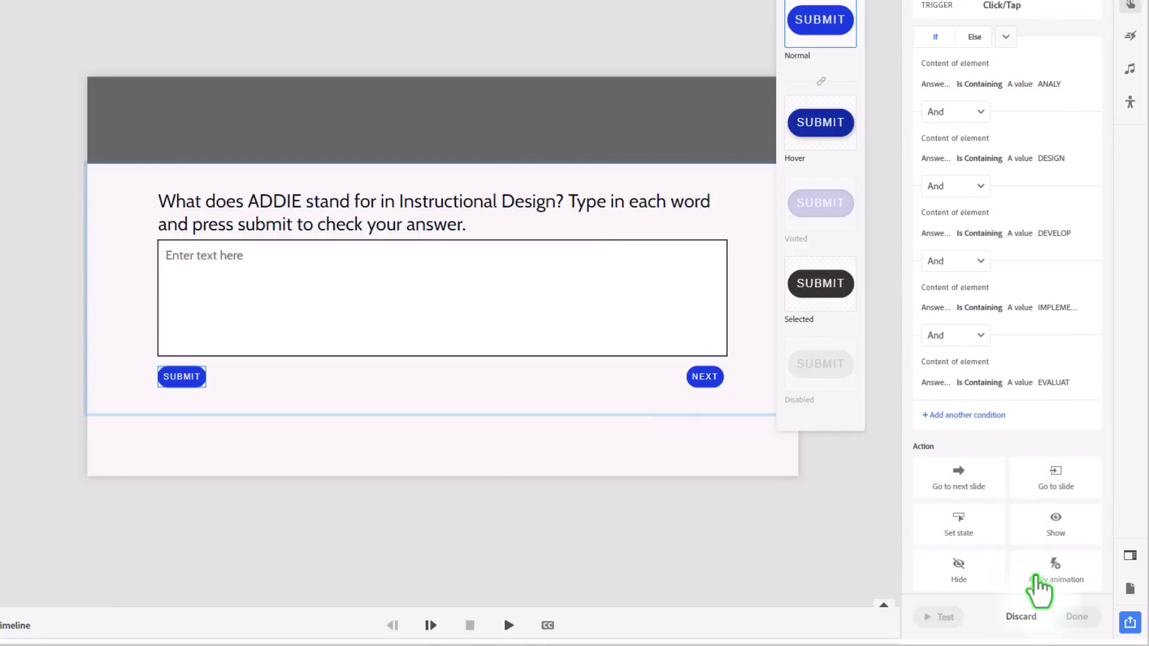
{"action": "left_click", "coordinate": [1059, 519]}
{"action": "scroll", "coordinate": [1060, 533], "scroll_direction": "down", "scroll_amount": 4}
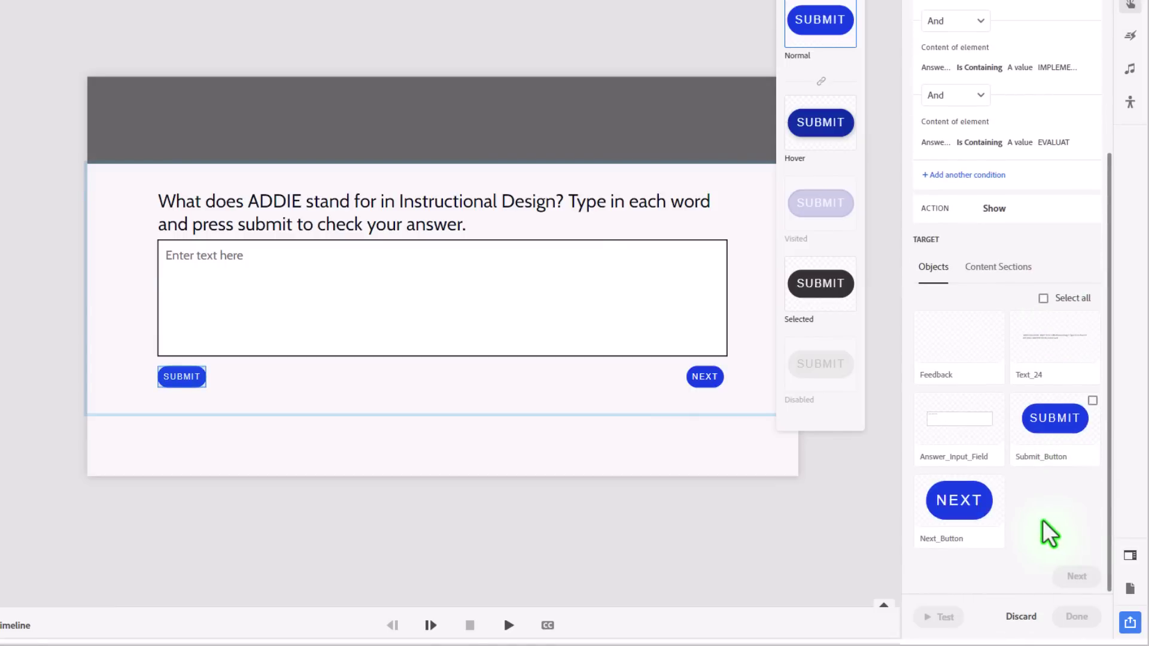
{"action": "left_click", "coordinate": [982, 509]}
{"action": "left_click", "coordinate": [1077, 577]}
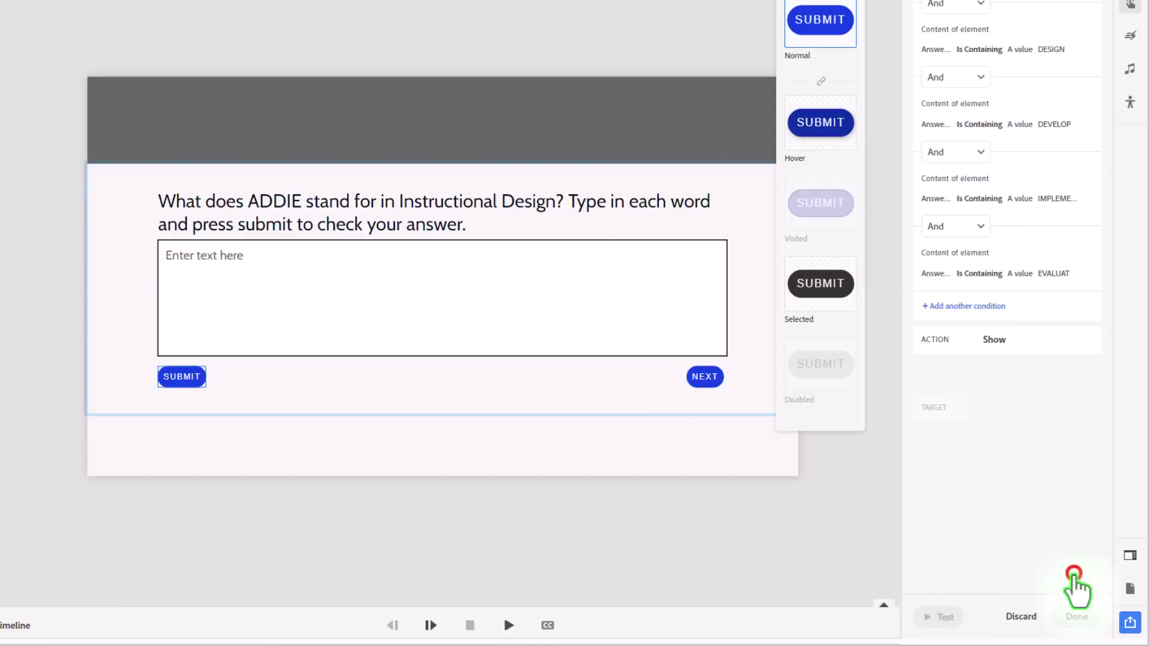
{"action": "left_click", "coordinate": [986, 565]}
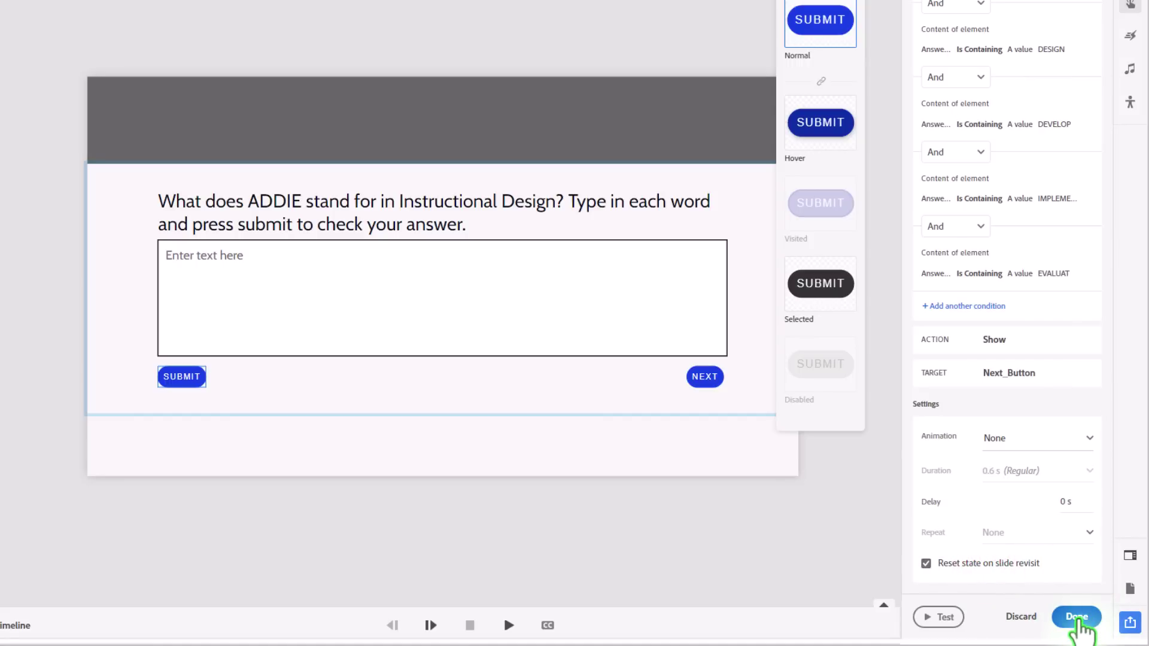
{"action": "left_click", "coordinate": [1078, 619]}
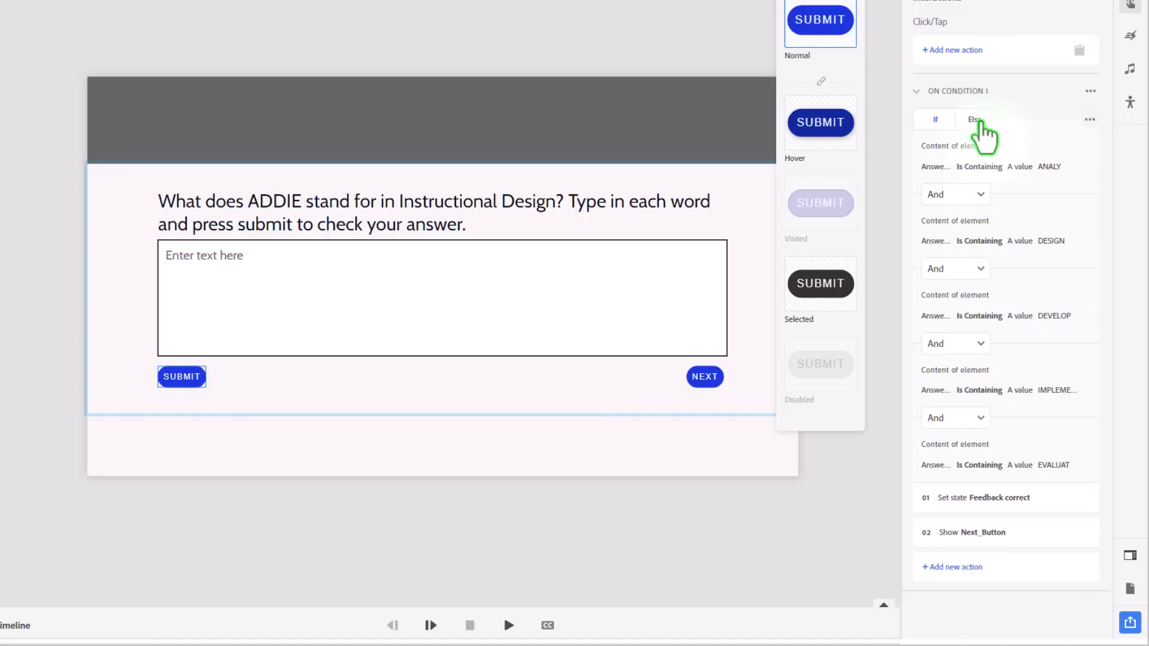
Step: In Submit's Else branch, set Feedback to its incorrect state, resetting on slide revisit
{"action": "left_click", "coordinate": [976, 123]}
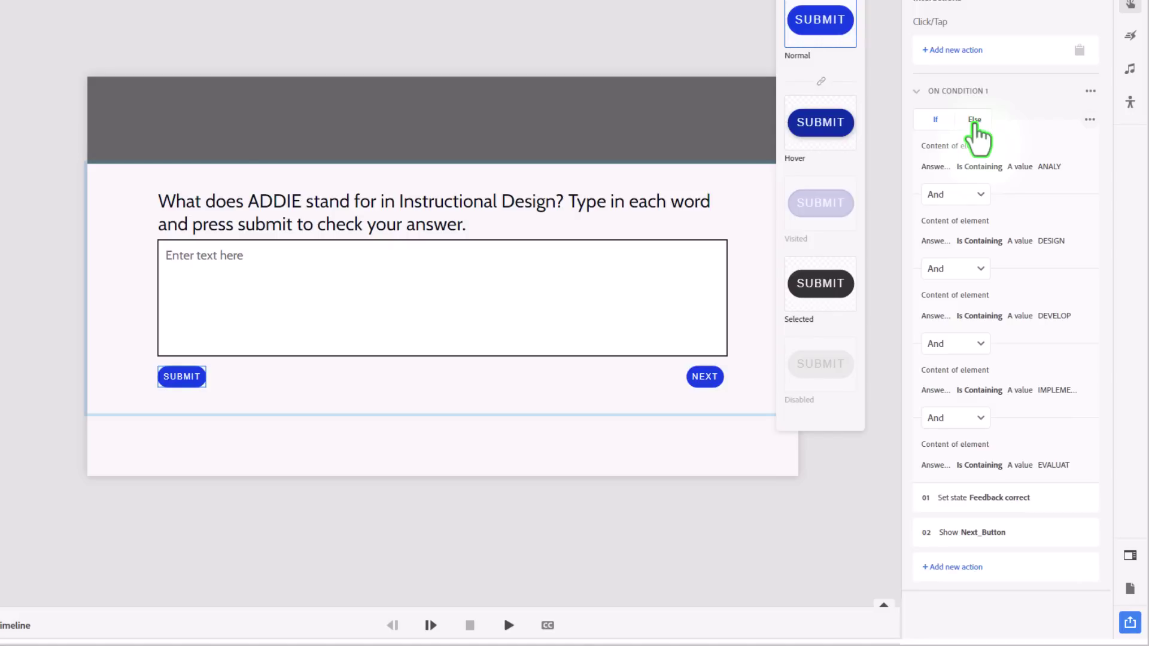
{"action": "left_click", "coordinate": [974, 121]}
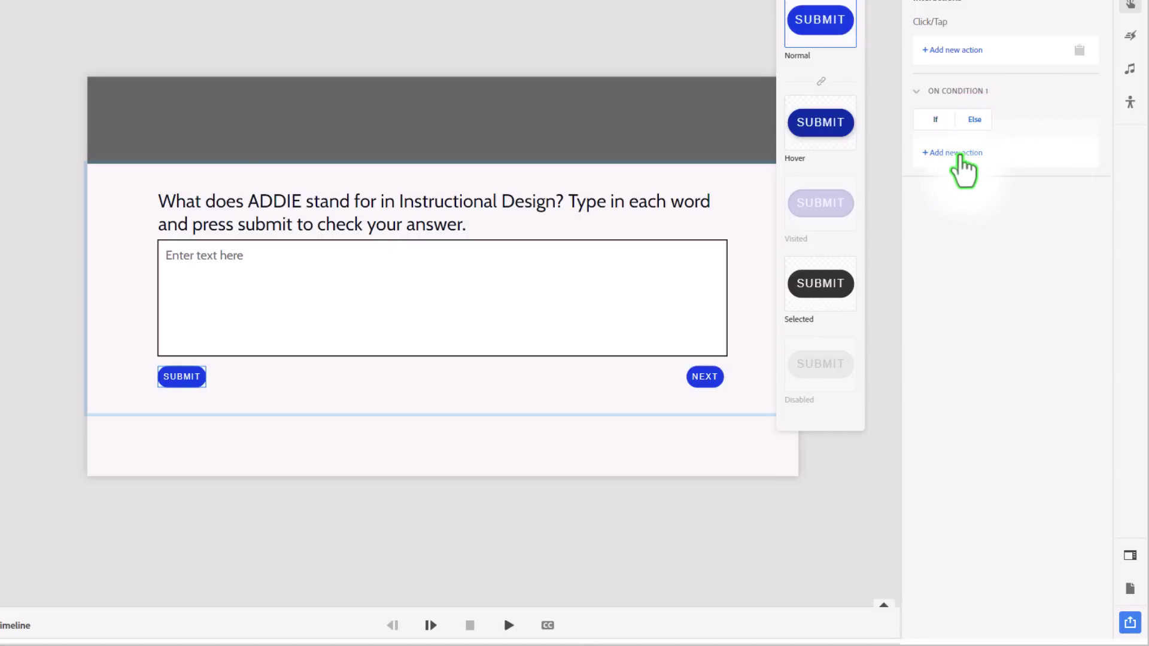
{"action": "left_click", "coordinate": [957, 151]}
{"action": "left_click", "coordinate": [982, 146]}
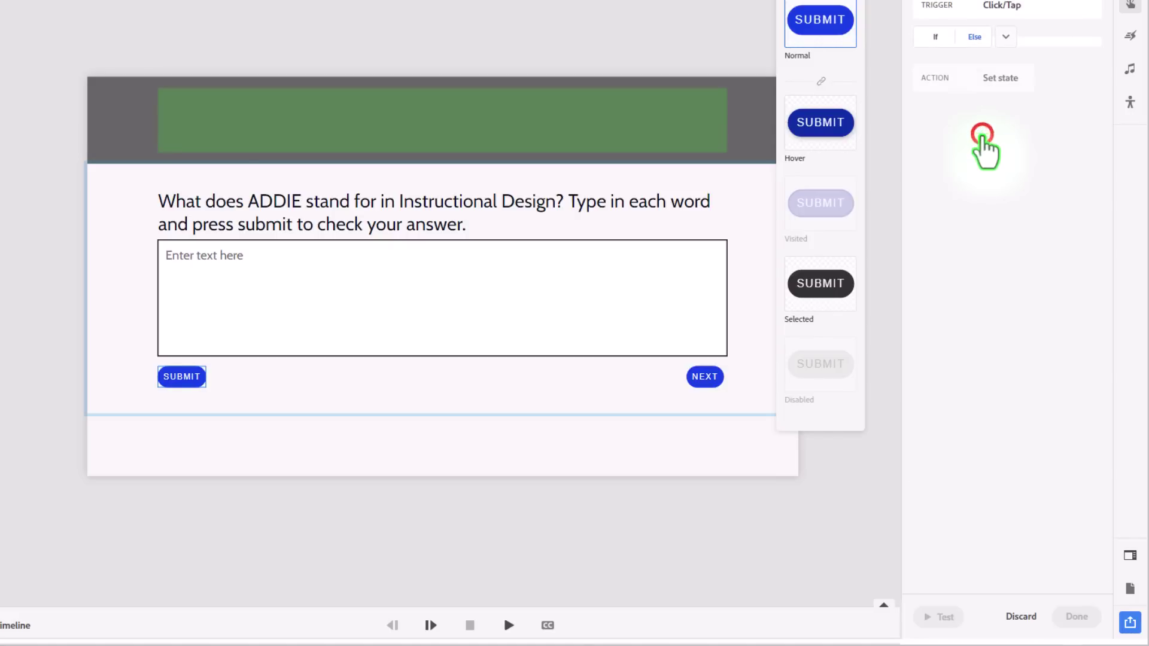
{"action": "left_click", "coordinate": [983, 149]}
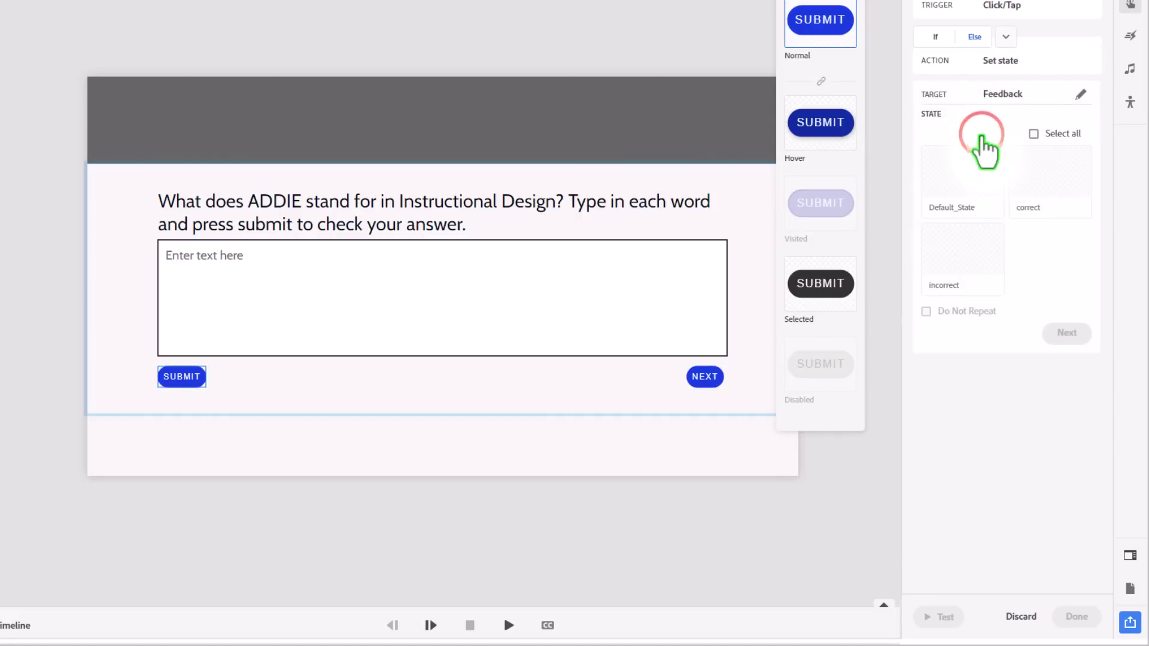
{"action": "left_click", "coordinate": [976, 254]}
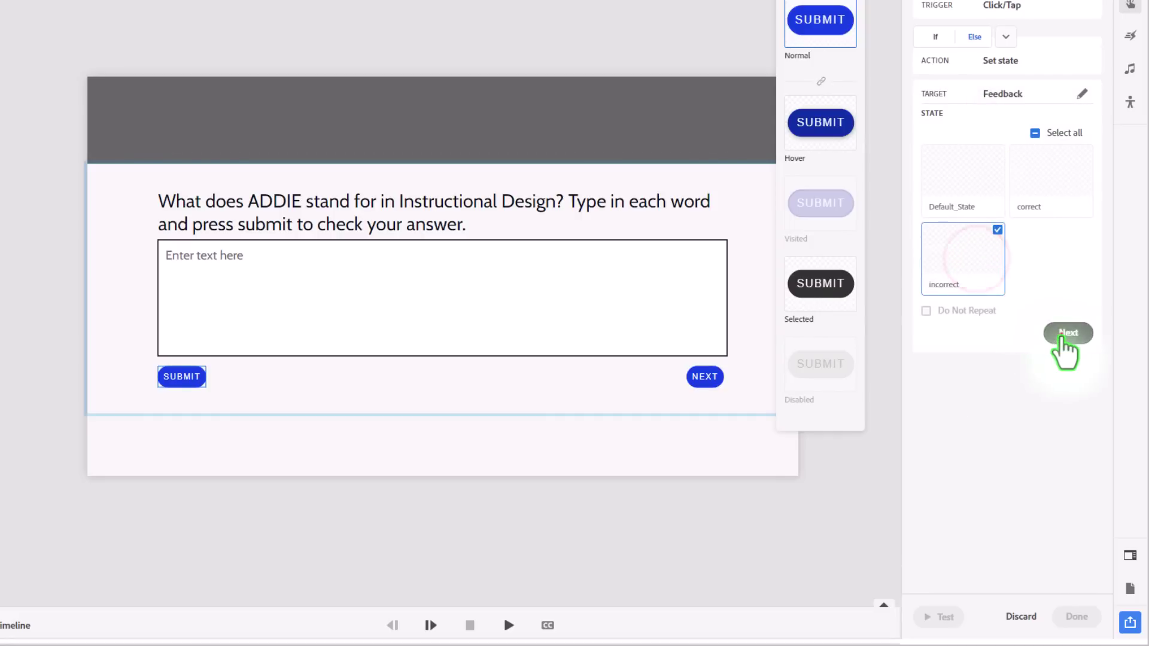
{"action": "left_click", "coordinate": [1063, 334]}
{"action": "left_click", "coordinate": [971, 181]}
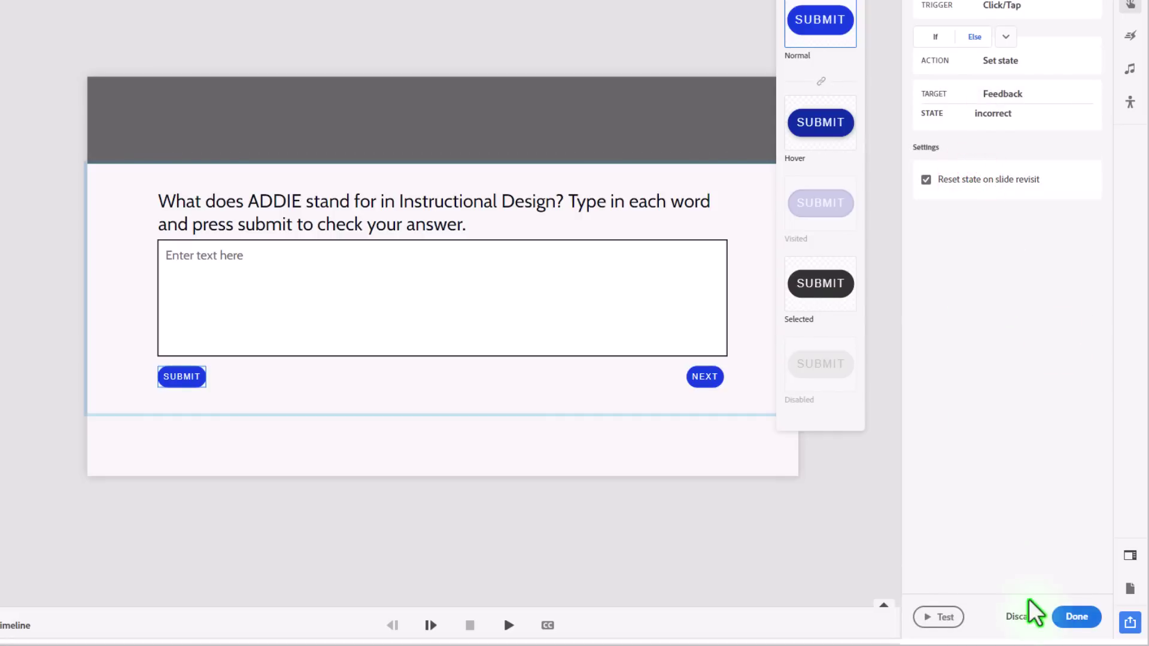
{"action": "left_click", "coordinate": [1074, 616]}
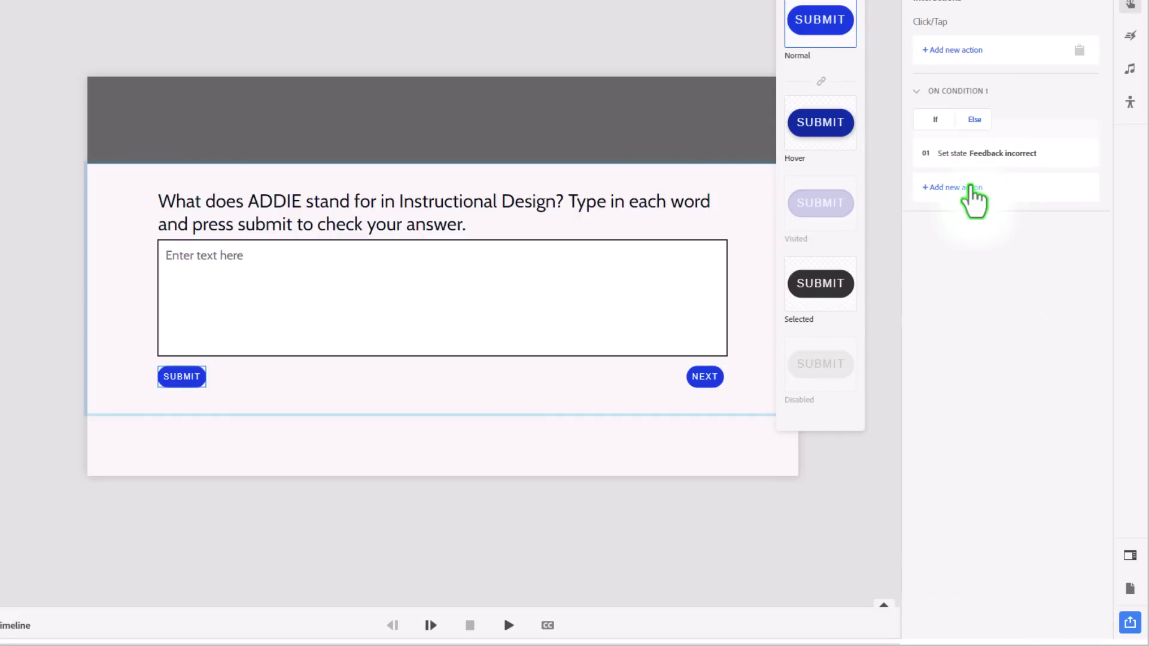
Step: Add a Show Next_Button action to the Else branch, resetting on slide revisit
{"action": "left_click", "coordinate": [971, 184]}
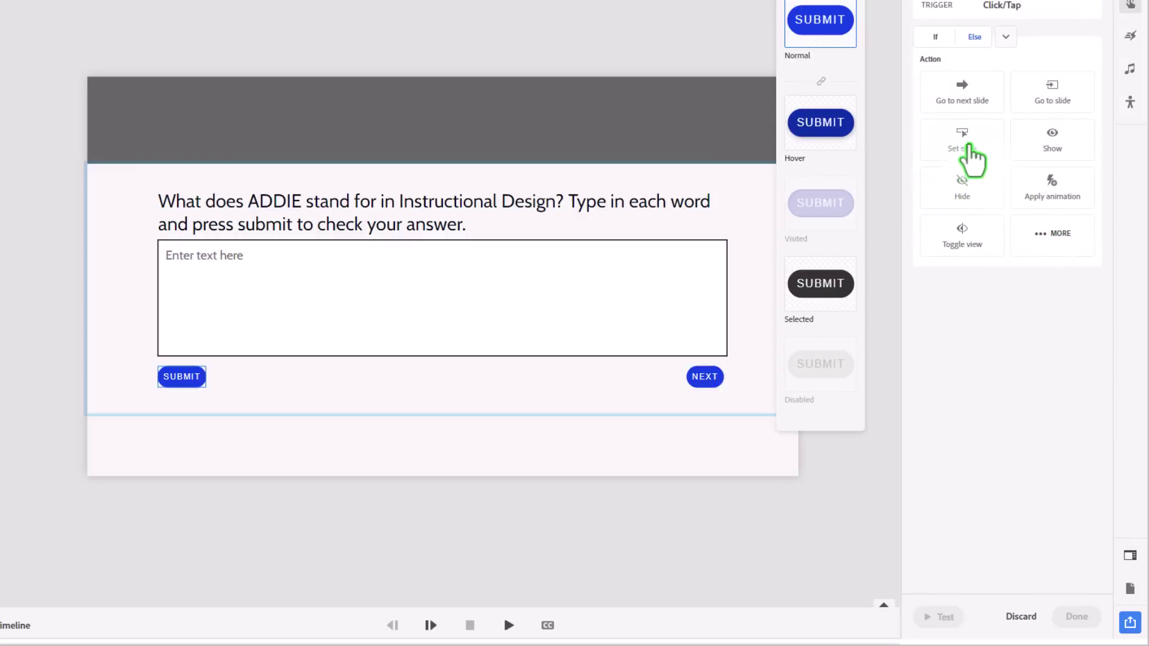
{"action": "left_click", "coordinate": [1041, 138]}
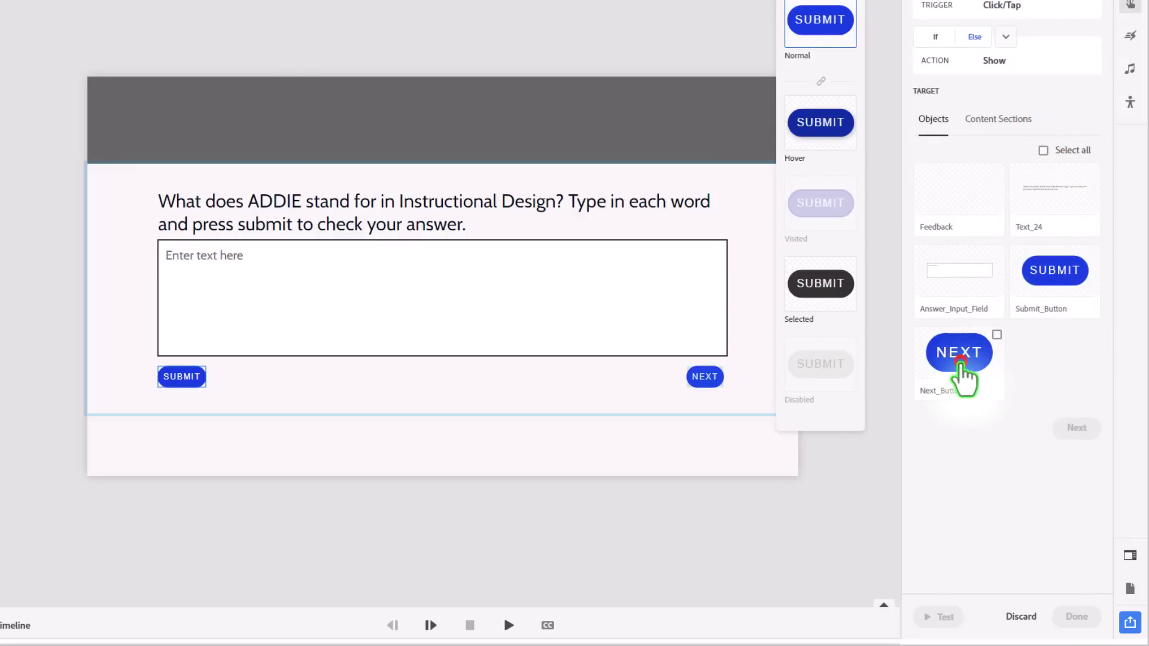
{"action": "left_click", "coordinate": [957, 366]}
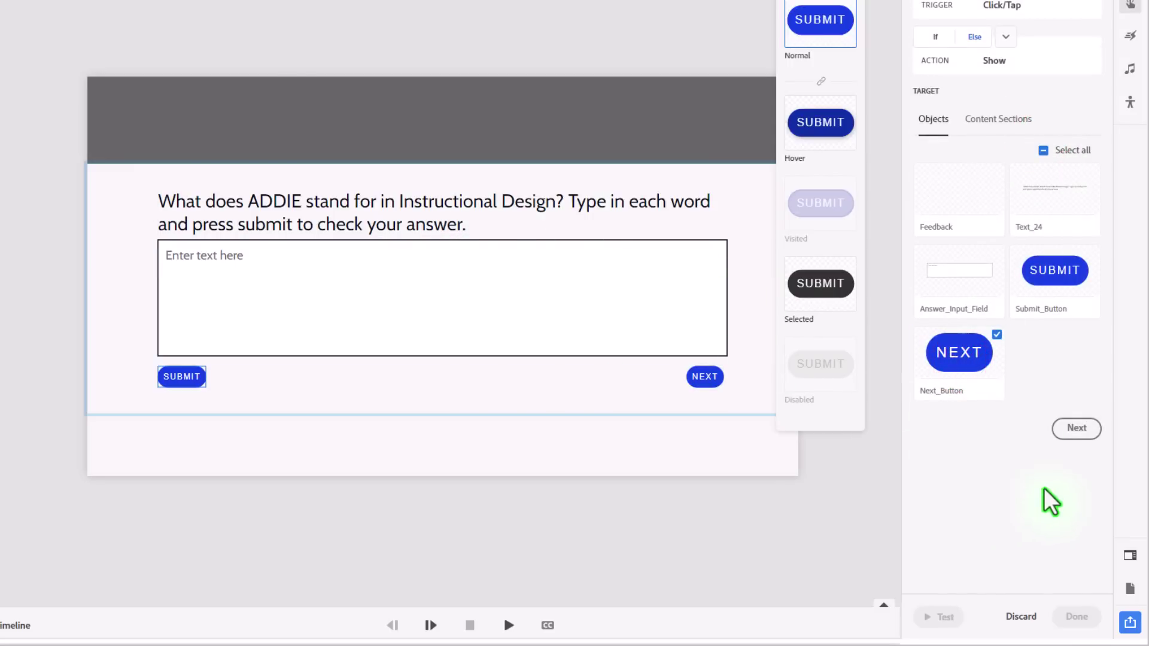
{"action": "left_click", "coordinate": [1078, 429]}
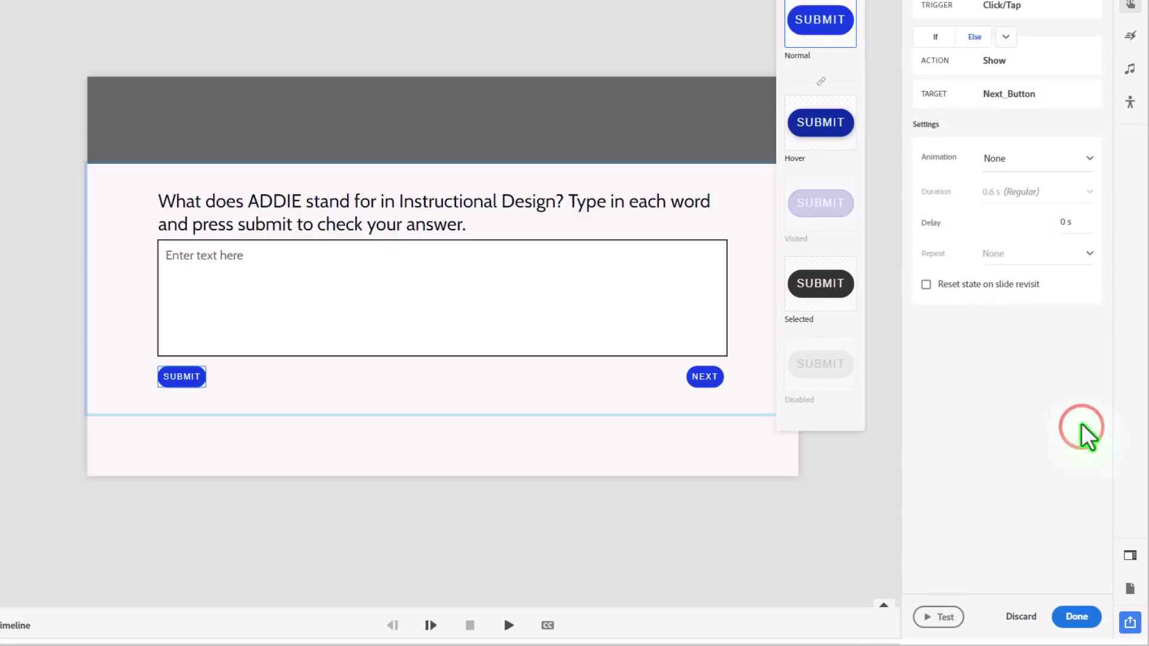
{"action": "left_click", "coordinate": [929, 285]}
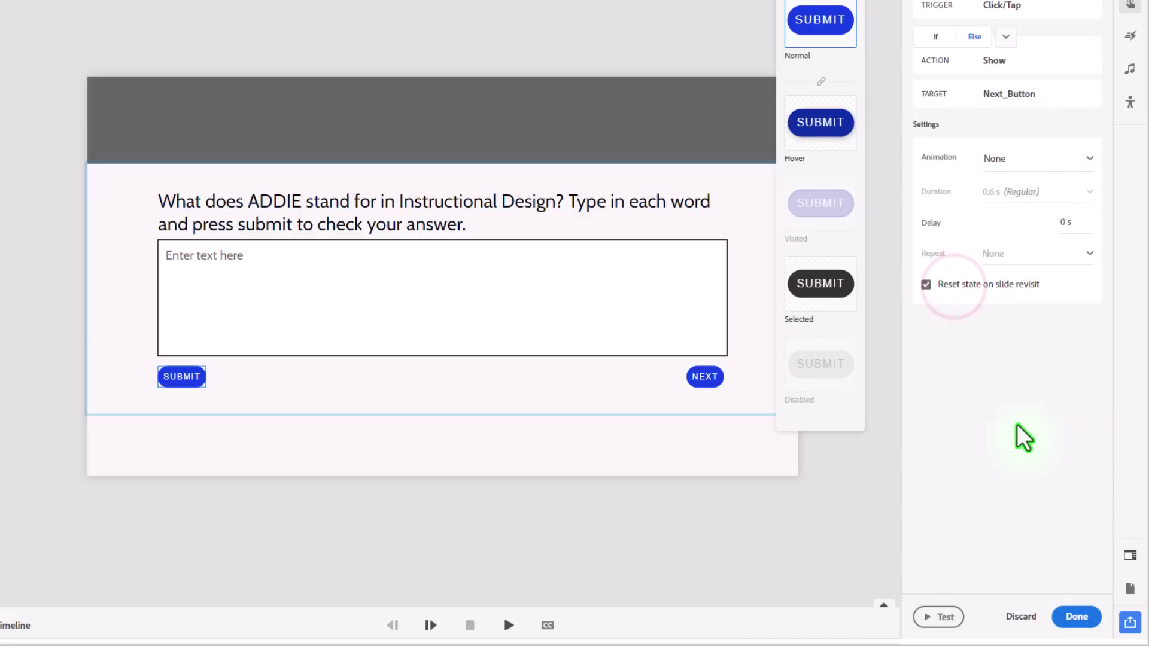
{"action": "left_click", "coordinate": [1076, 621]}
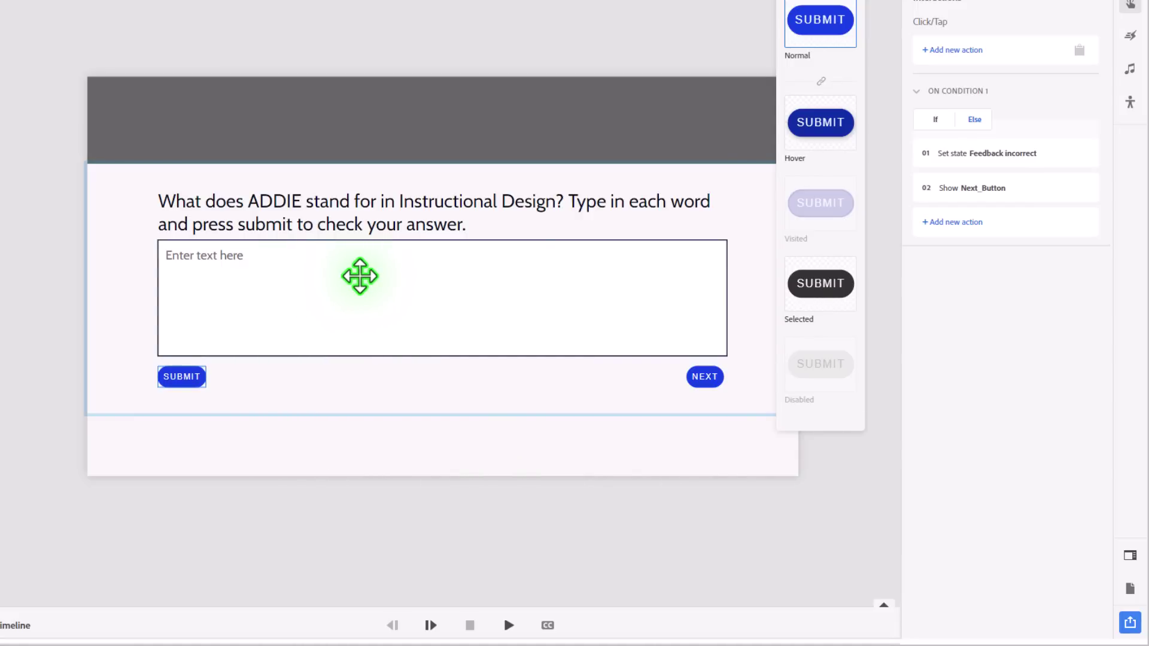
Step: Give Answer_Input_Field an Active action setting Feedback to Default_State, resetting on slide revisit
{"action": "left_click", "coordinate": [359, 276]}
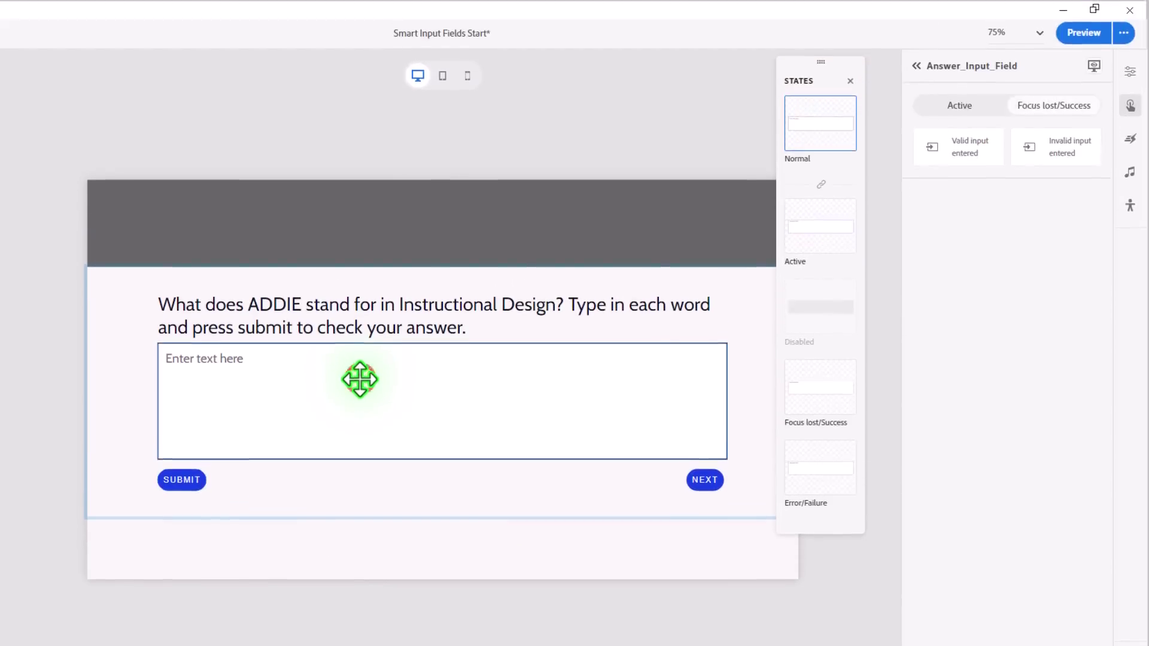
{"action": "left_click", "coordinate": [961, 107]}
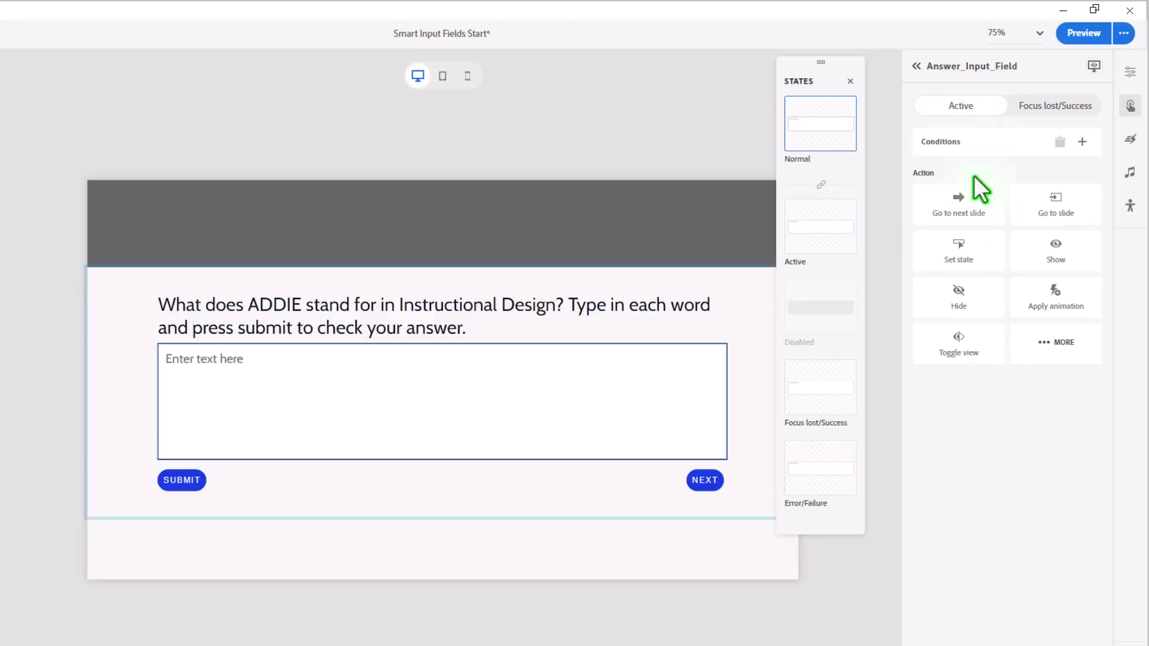
{"action": "left_click", "coordinate": [959, 259]}
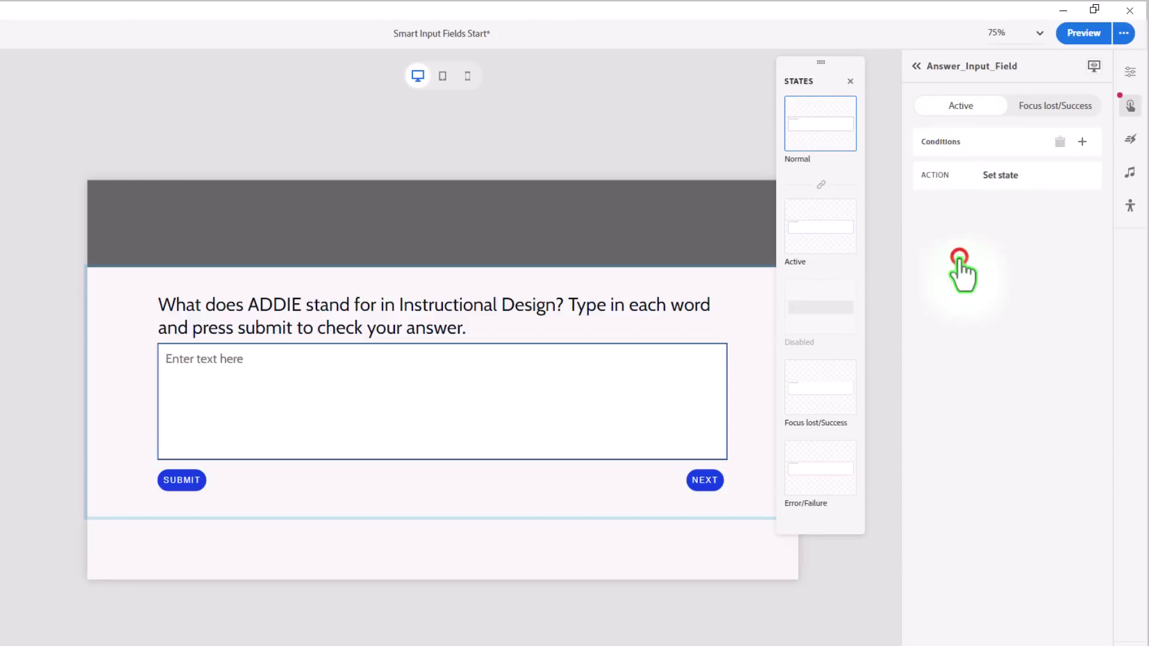
{"action": "left_click", "coordinate": [960, 266]}
{"action": "left_click", "coordinate": [962, 289]}
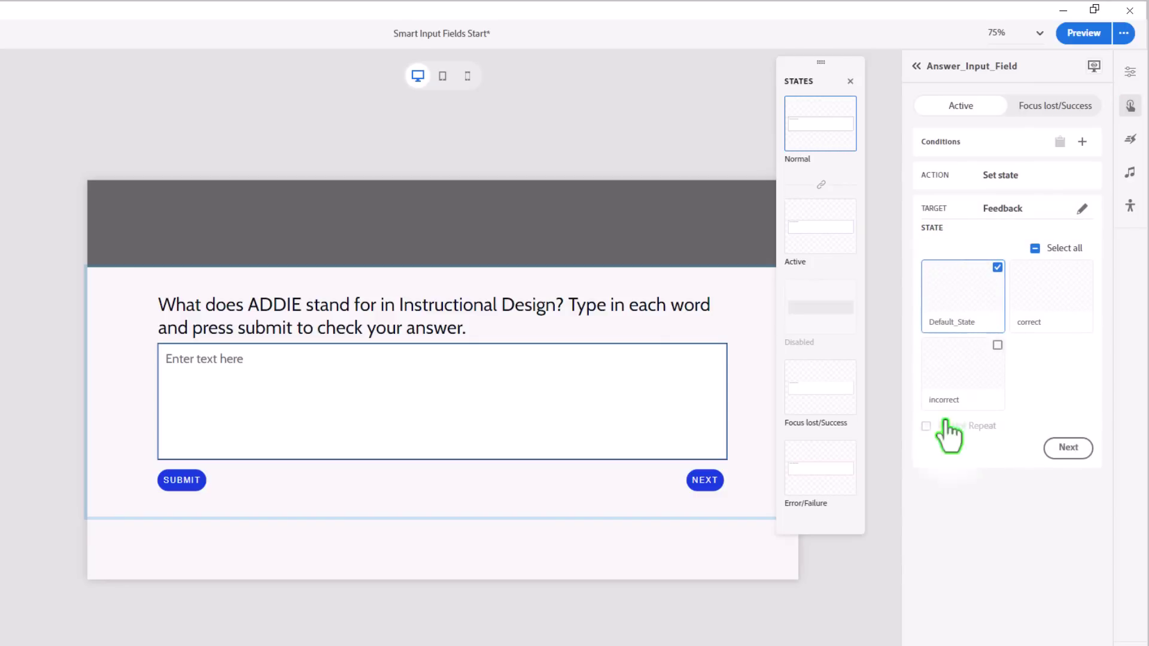
{"action": "left_click", "coordinate": [1065, 448]}
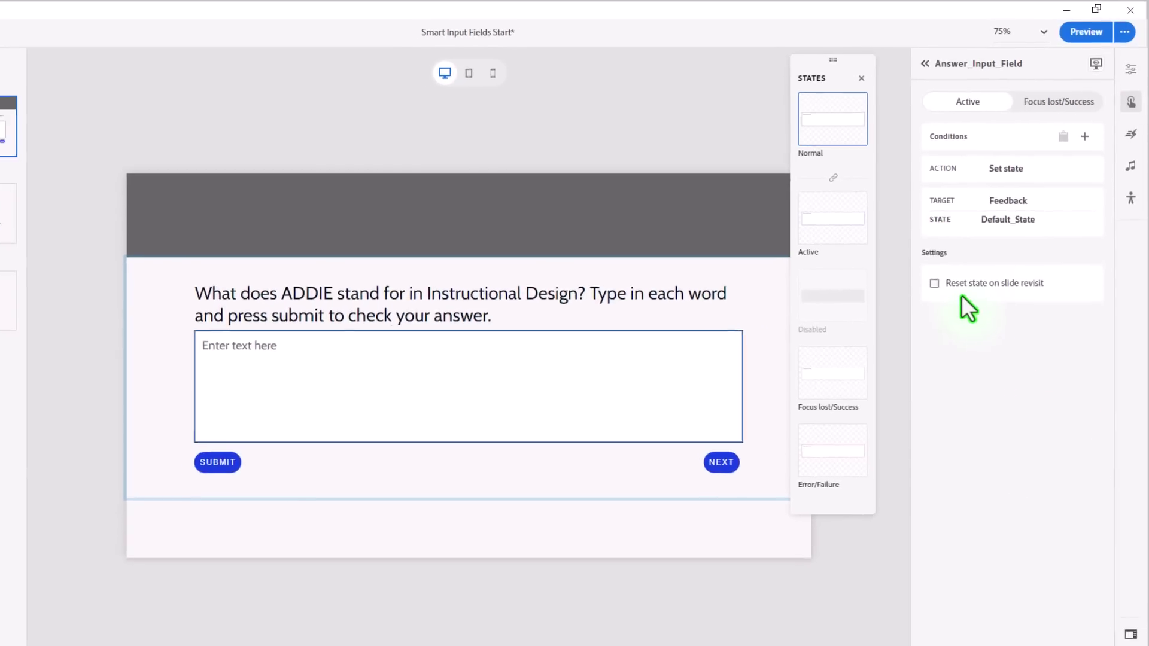
{"action": "left_click", "coordinate": [943, 295]}
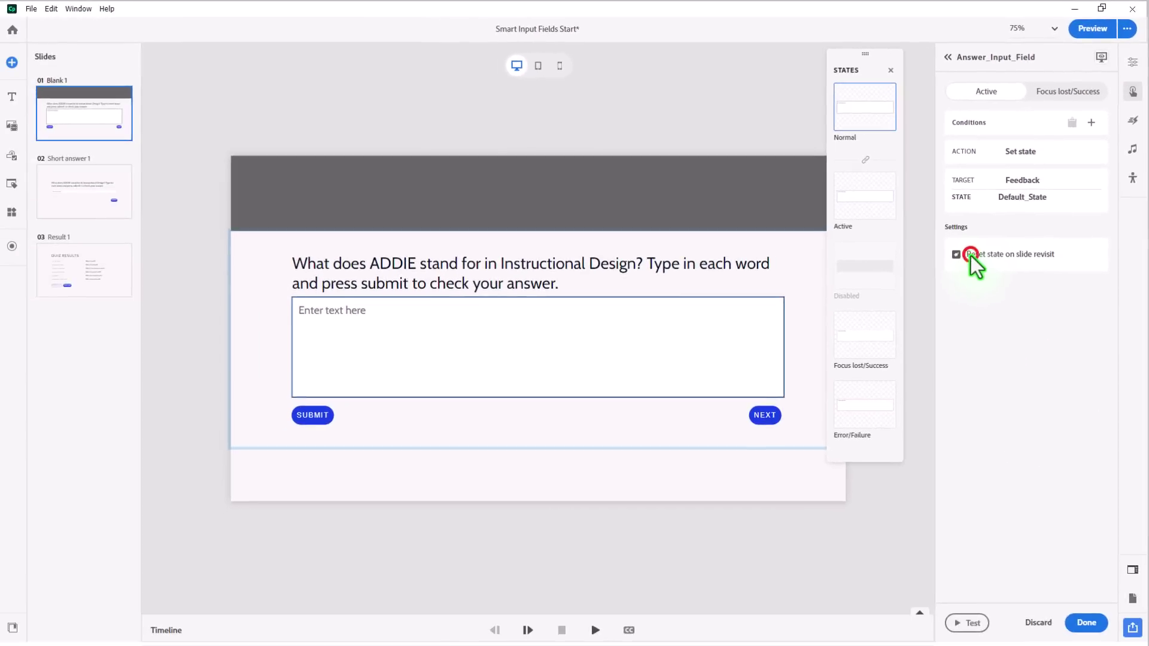
{"action": "left_click", "coordinate": [1090, 624]}
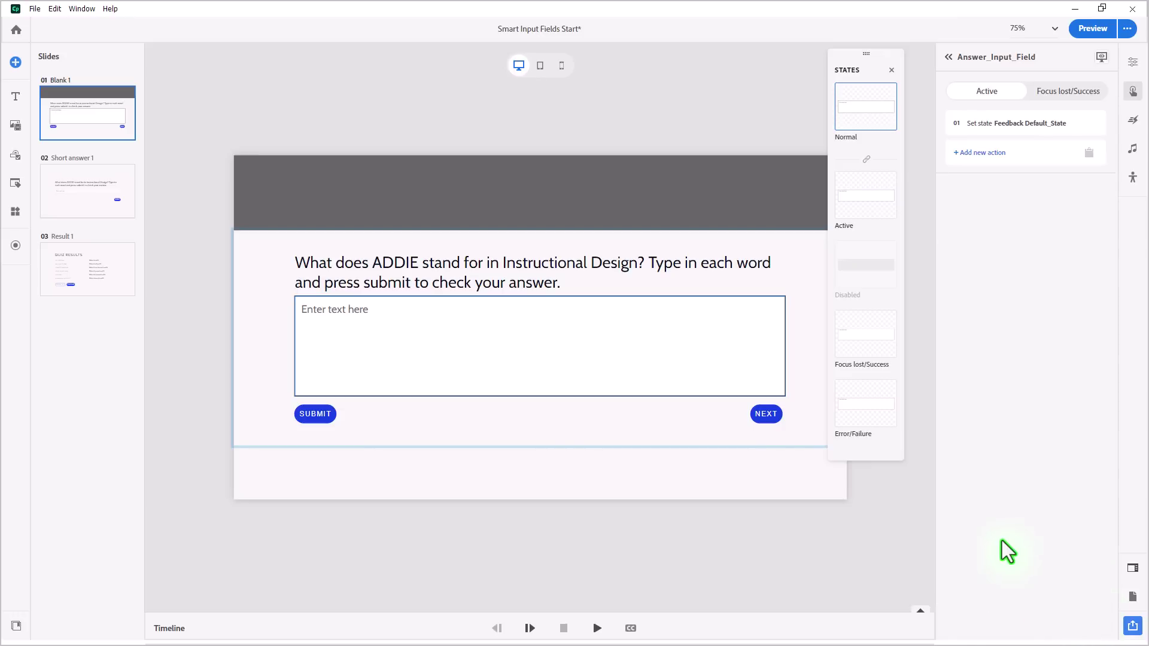
Step: Set Answer_Input_Field's Input type to Uppercase in its Properties settings
{"action": "left_click", "coordinate": [1133, 62]}
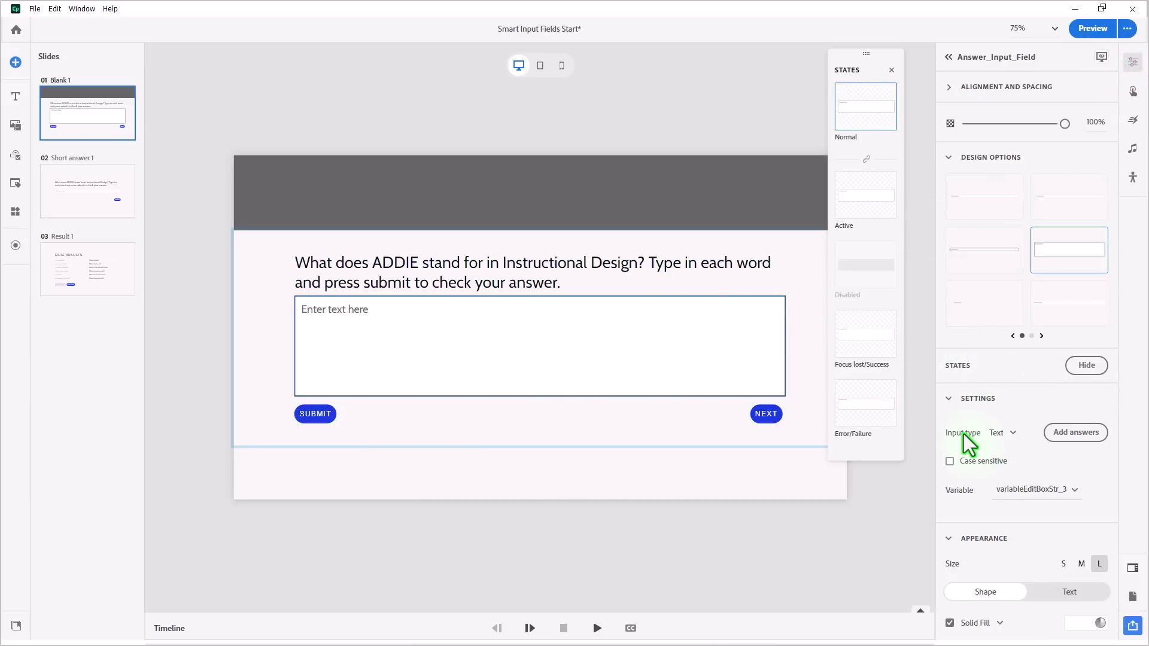
{"action": "scroll", "coordinate": [982, 440], "scroll_direction": "down", "scroll_amount": 2}
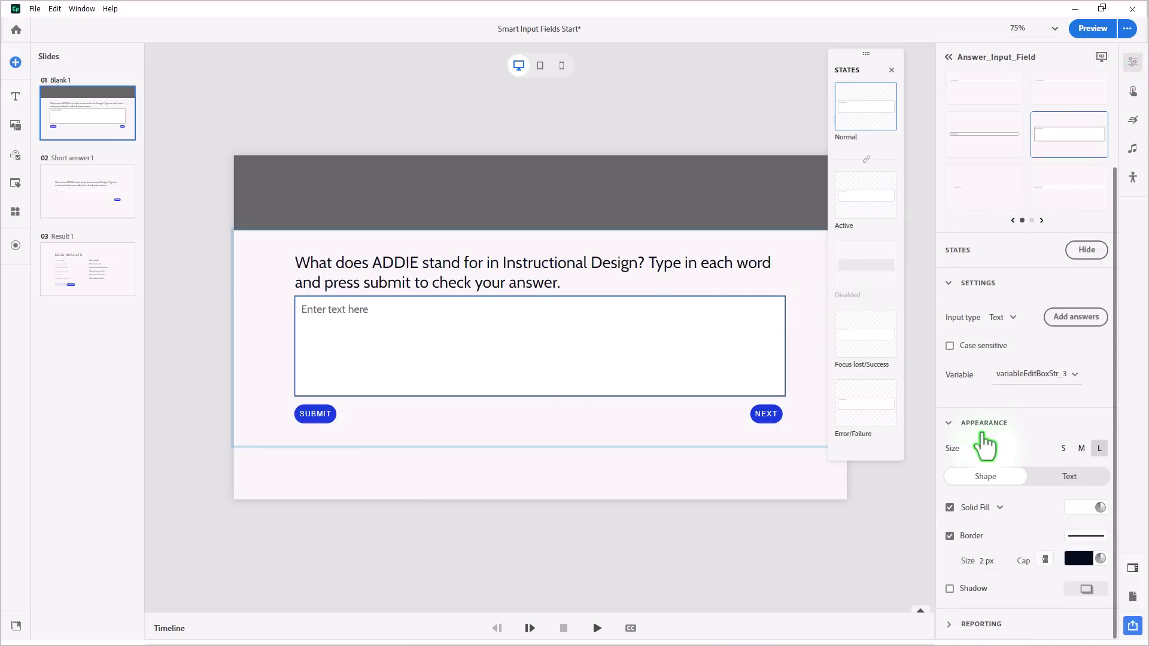
{"action": "left_click", "coordinate": [1013, 318]}
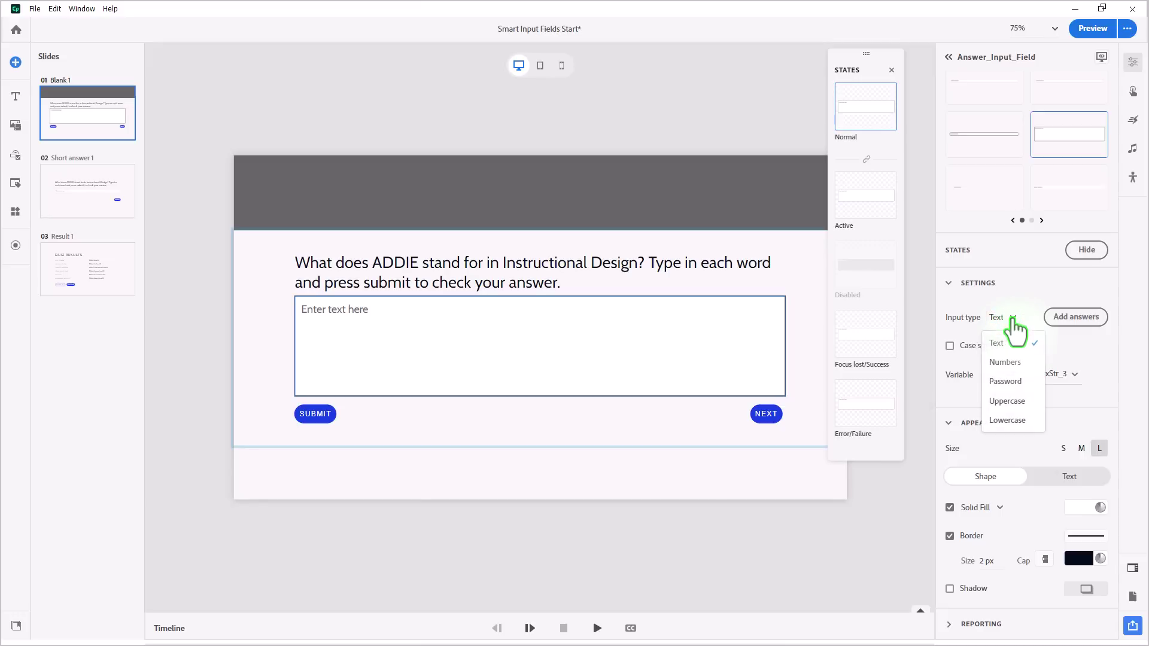
{"action": "left_click", "coordinate": [1010, 403]}
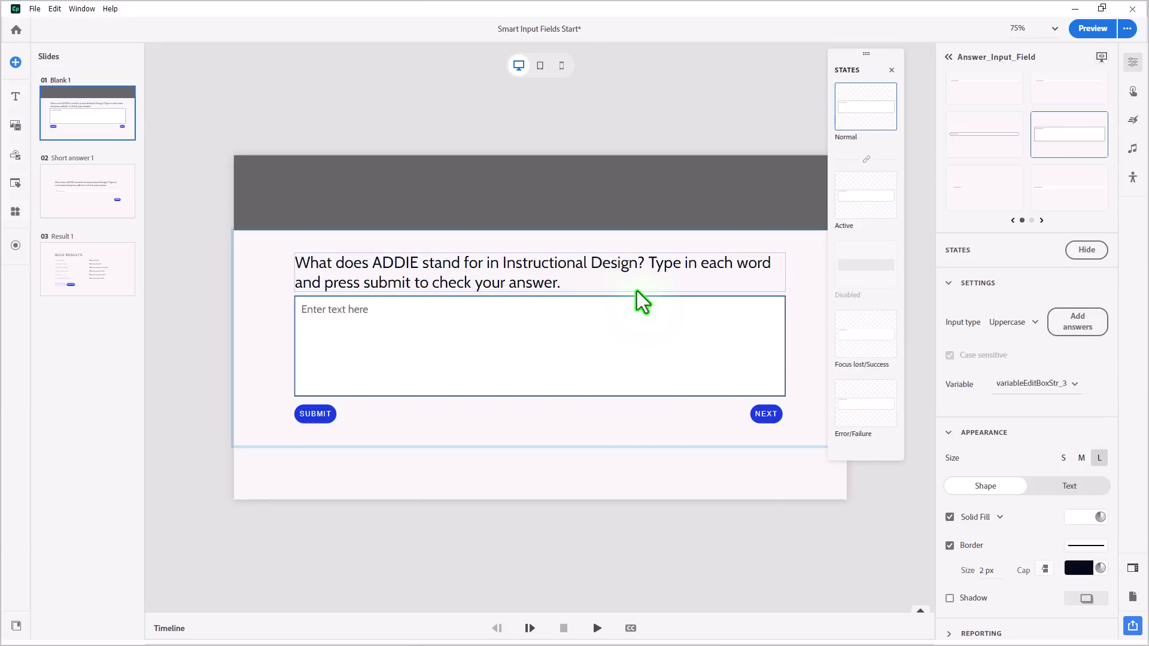
Step: Preview the quiz slide and type the uppercase ADDIE-phases answer into the answer box
{"action": "left_click", "coordinate": [1083, 34]}
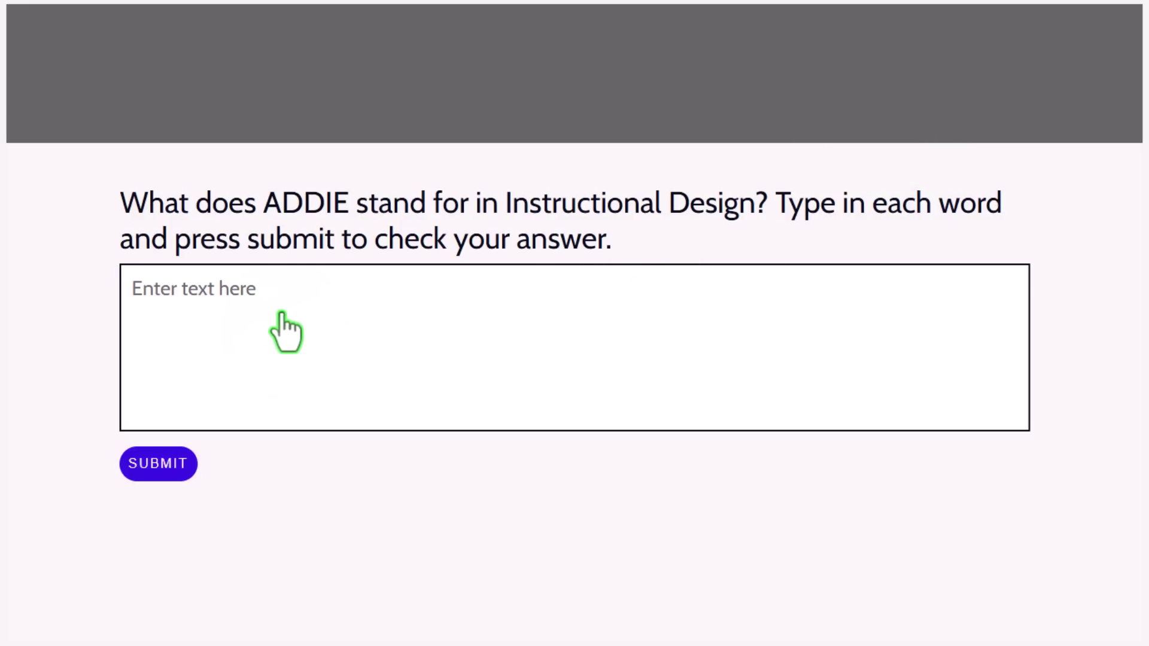
{"action": "left_click", "coordinate": [412, 340]}
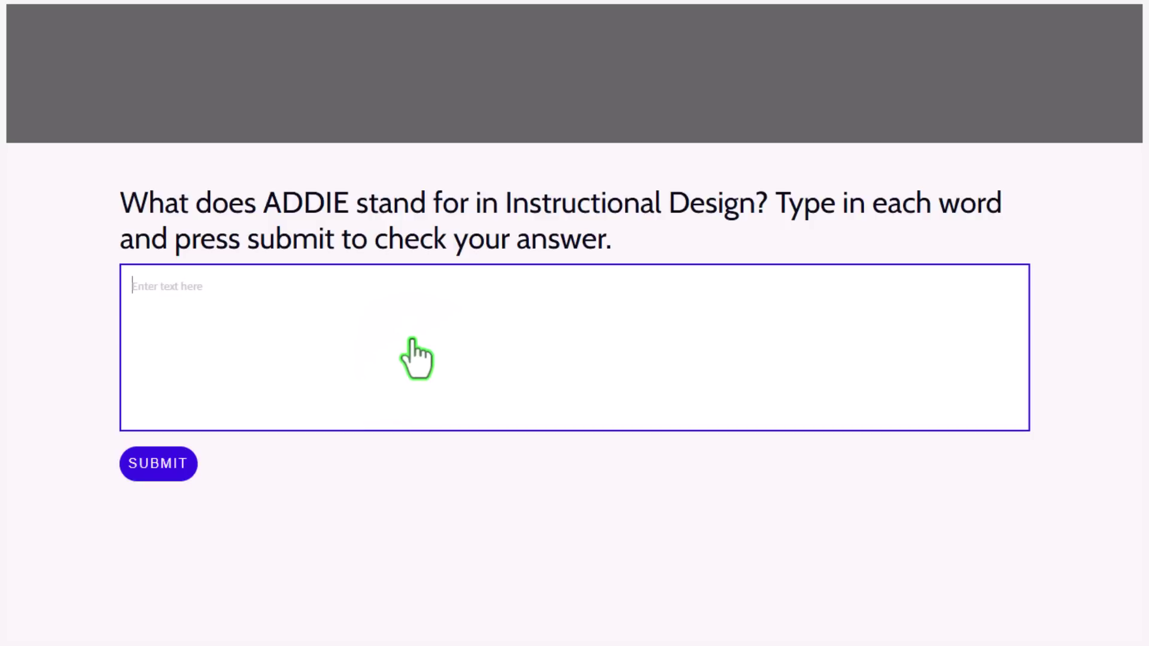
{"action": "type", "text": "ANDS FOR ANALY"}
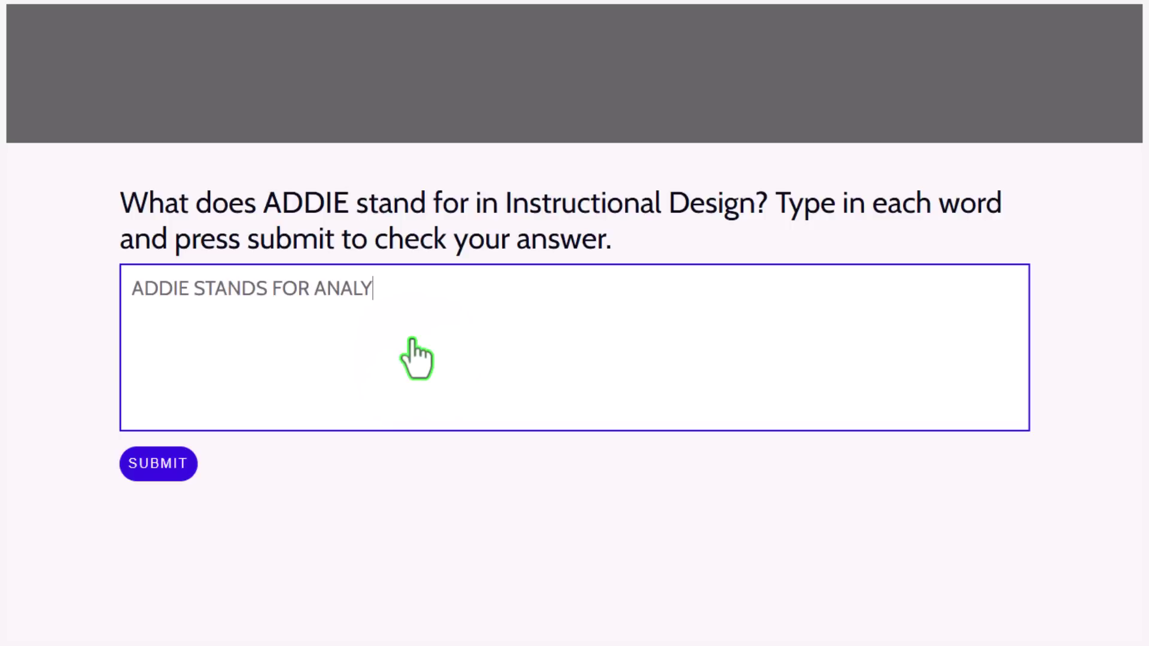
{"action": "type", "text": "SIS DESIGN"}
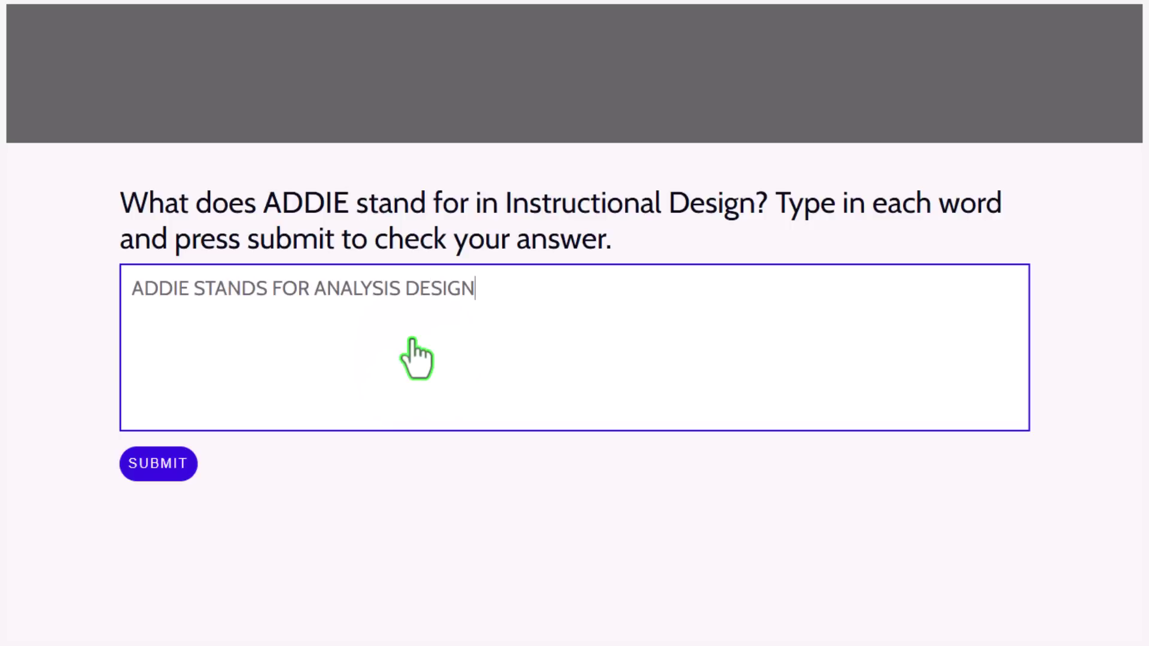
{"action": "type", "text": " DEVELOPMENT"}
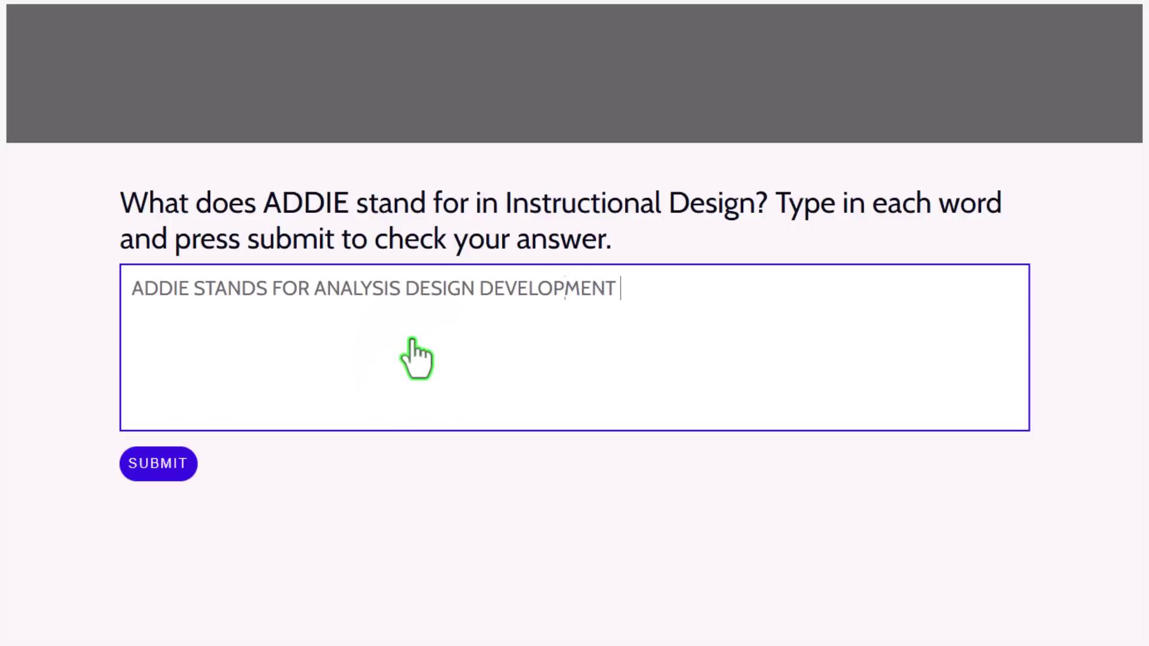
{"action": "type", "text": " IMPLEMEN"}
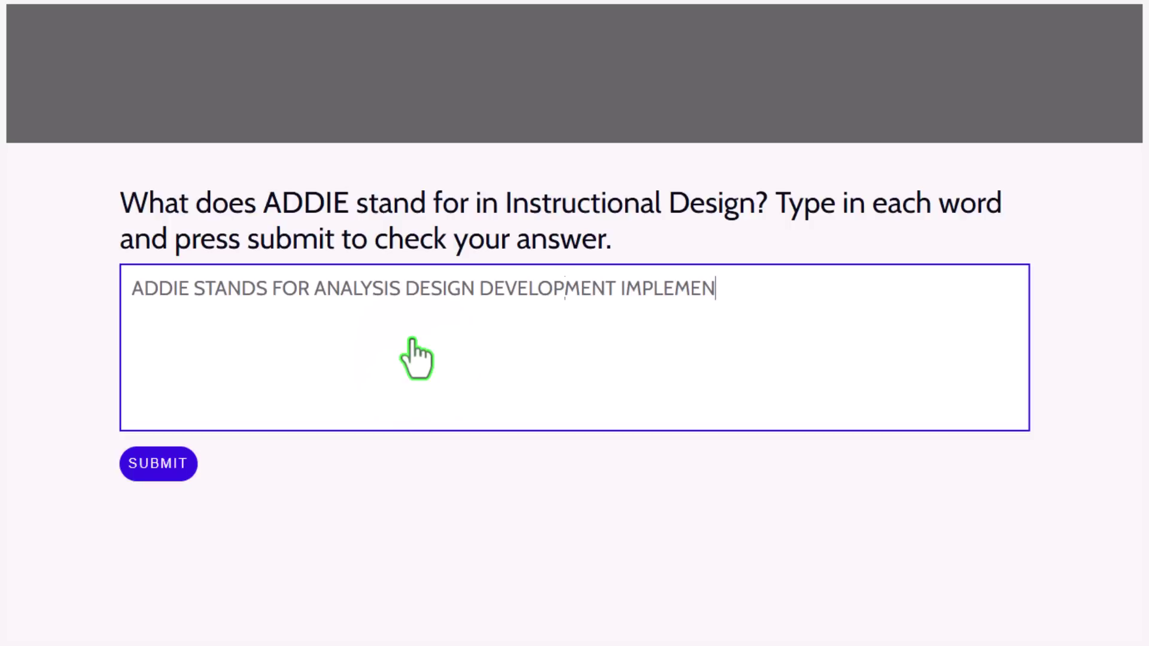
{"action": "type", "text": "TATION AND EVALUATION"}
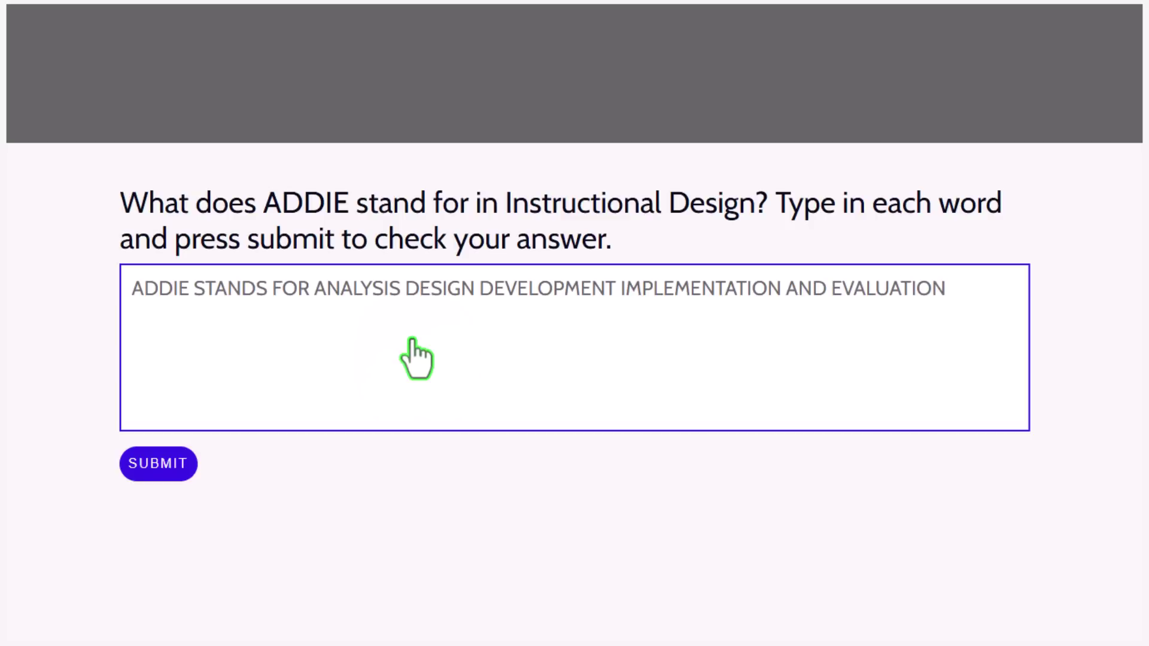
Step: Submit the typed answer in the preview to get Correct! feedback and the Next button
{"action": "left_click", "coordinate": [165, 466]}
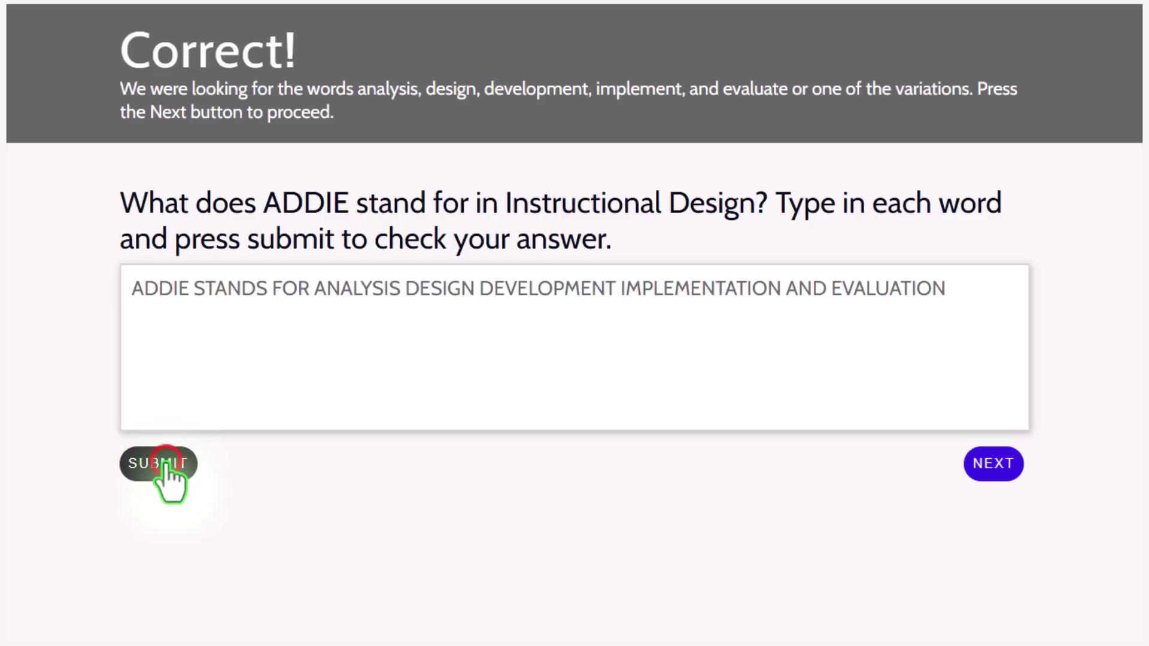